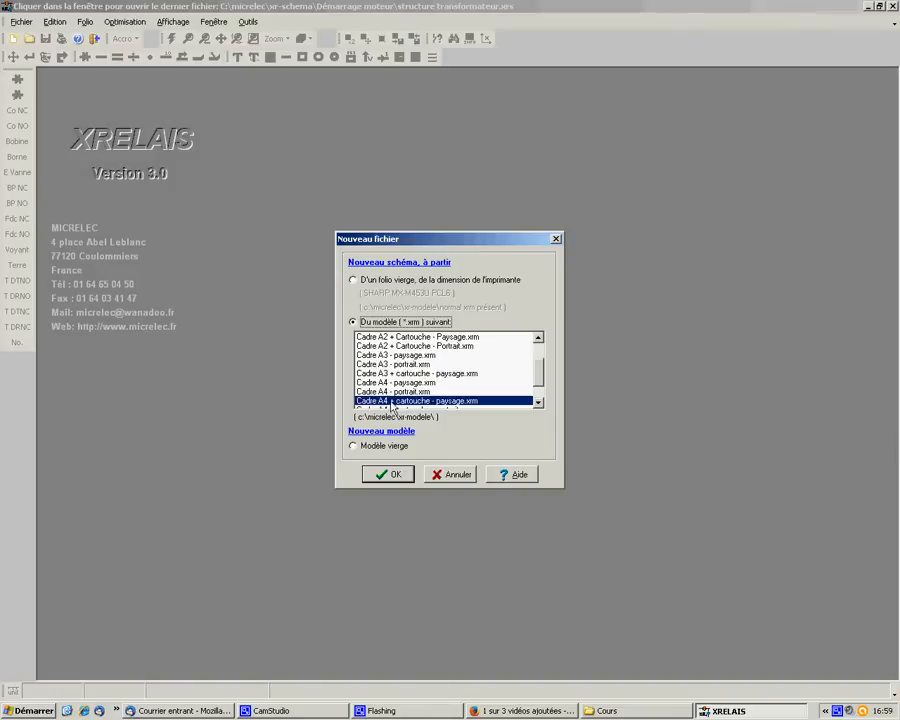
Create a schematic from the "Cadre A4 + cartouche - paysage" template and define a set of three "Puissance <= 400V" conductors
left_click(394, 474)
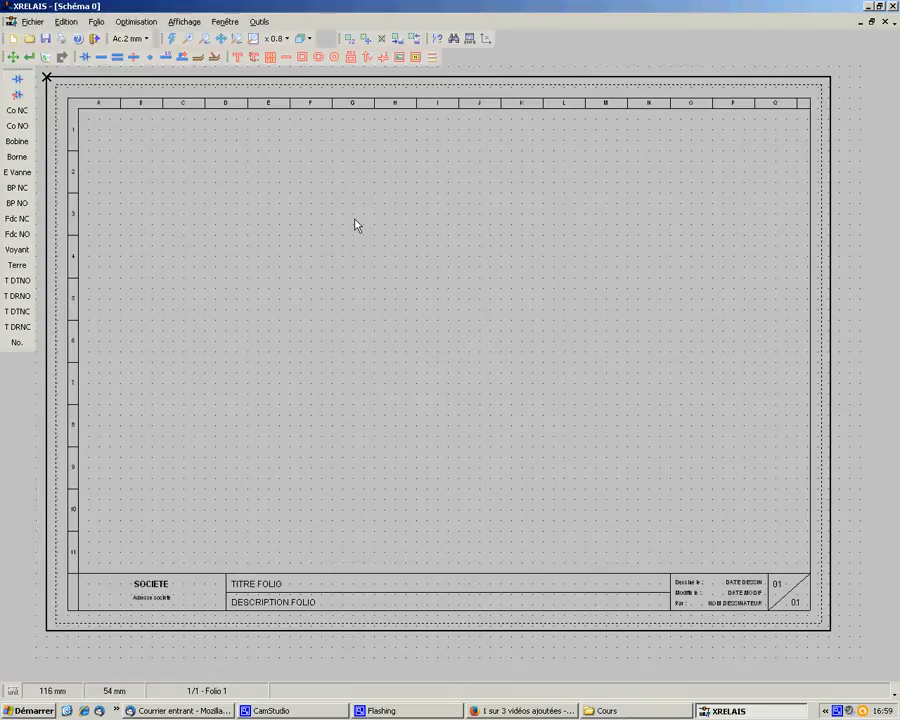
left_click(133, 58)
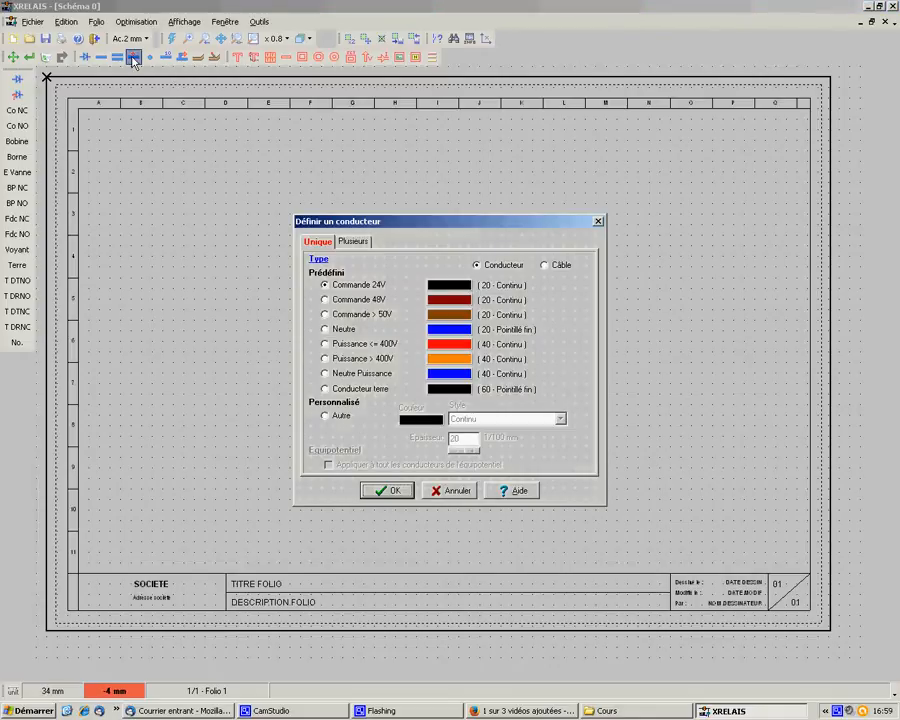
left_click(348, 242)
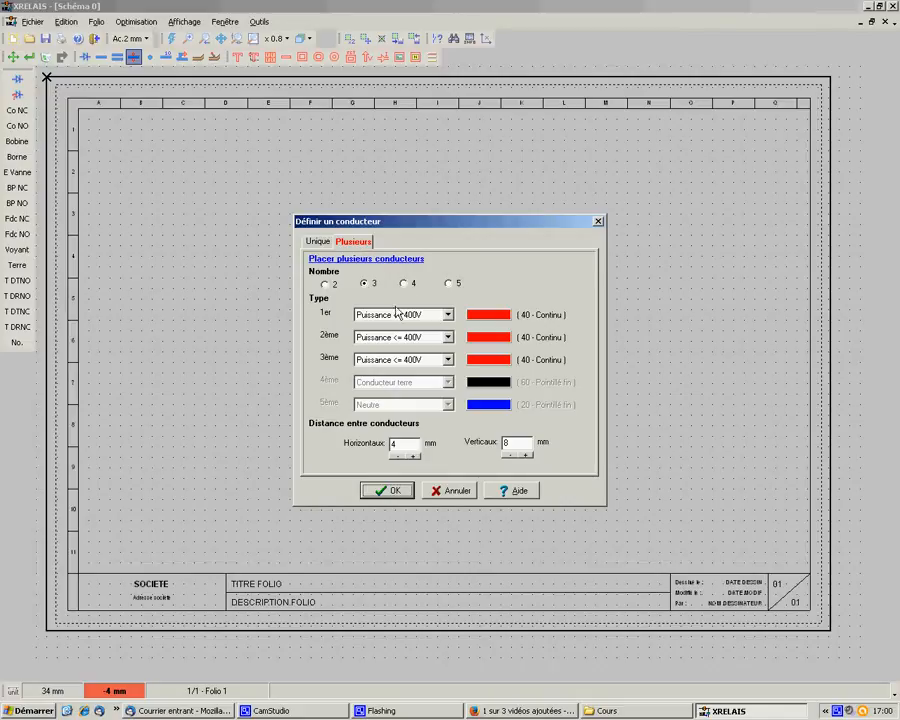
left_click(448, 315)
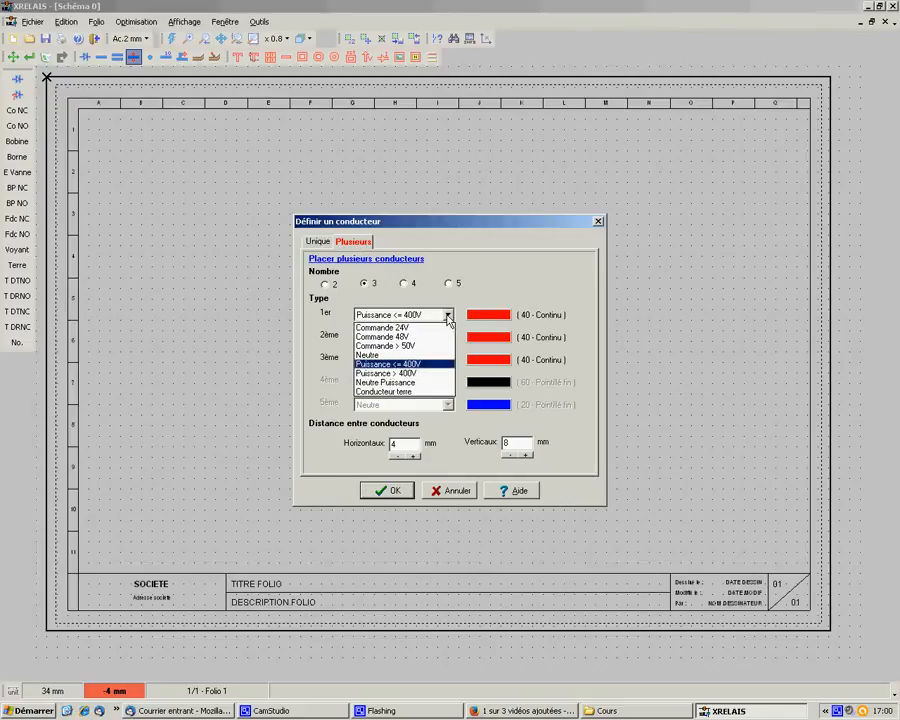
left_click(392, 365)
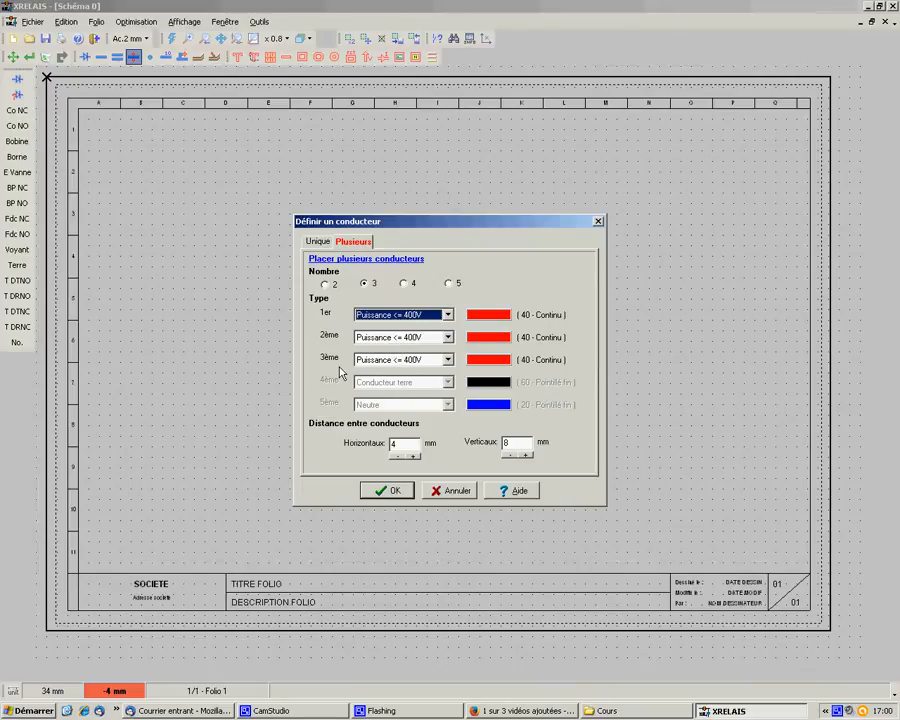
left_click(394, 492)
Draw the three parallel vertical power conductors in columns B and C, from the top of row 2 down to row 10
left_click(118, 58)
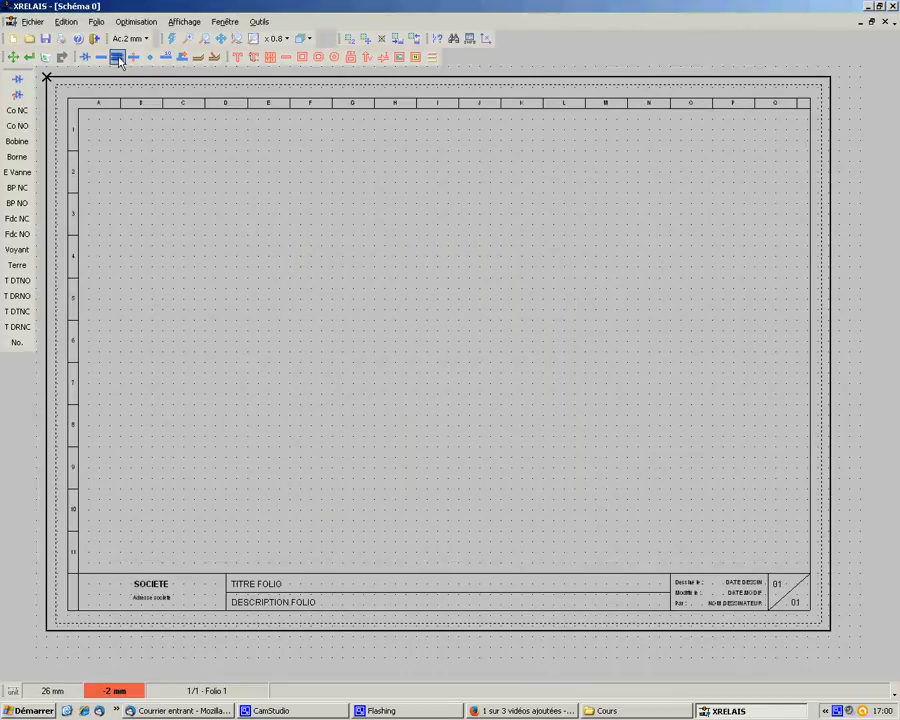
left_click(152, 154)
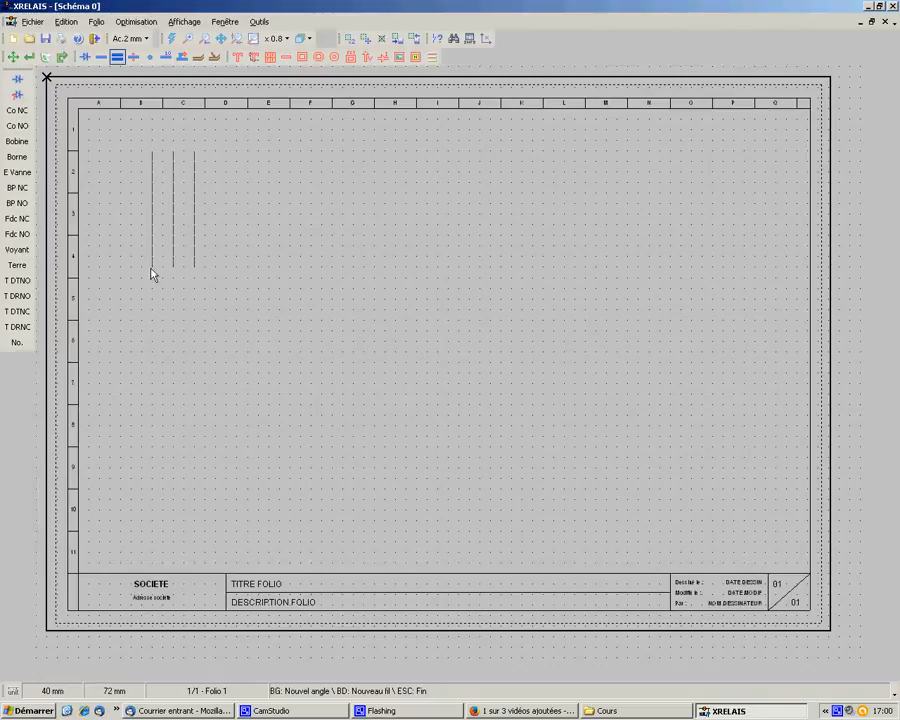
left_click(153, 510)
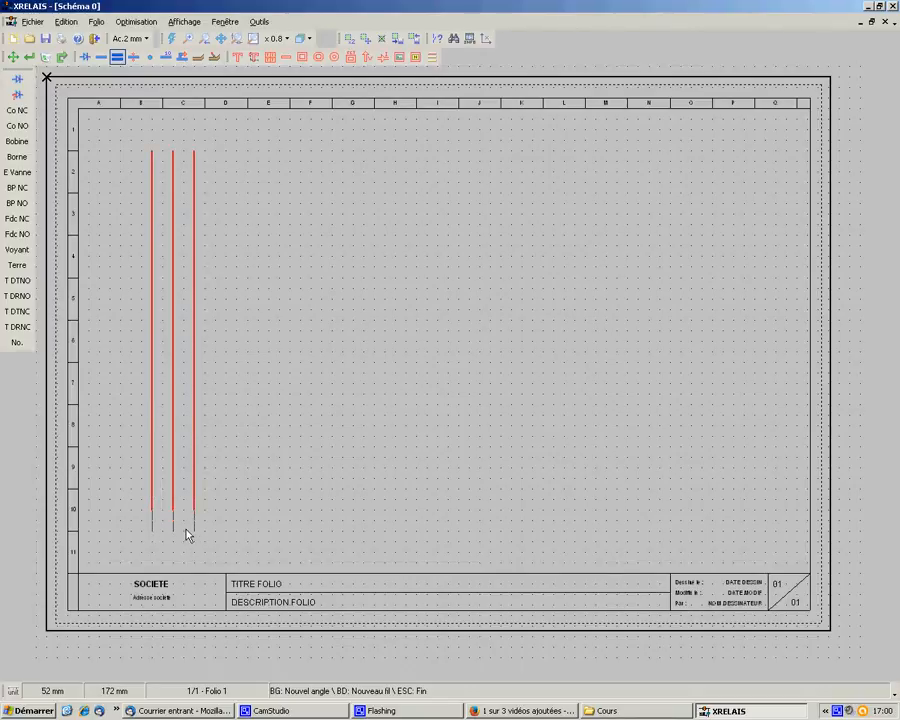
key("Escape")
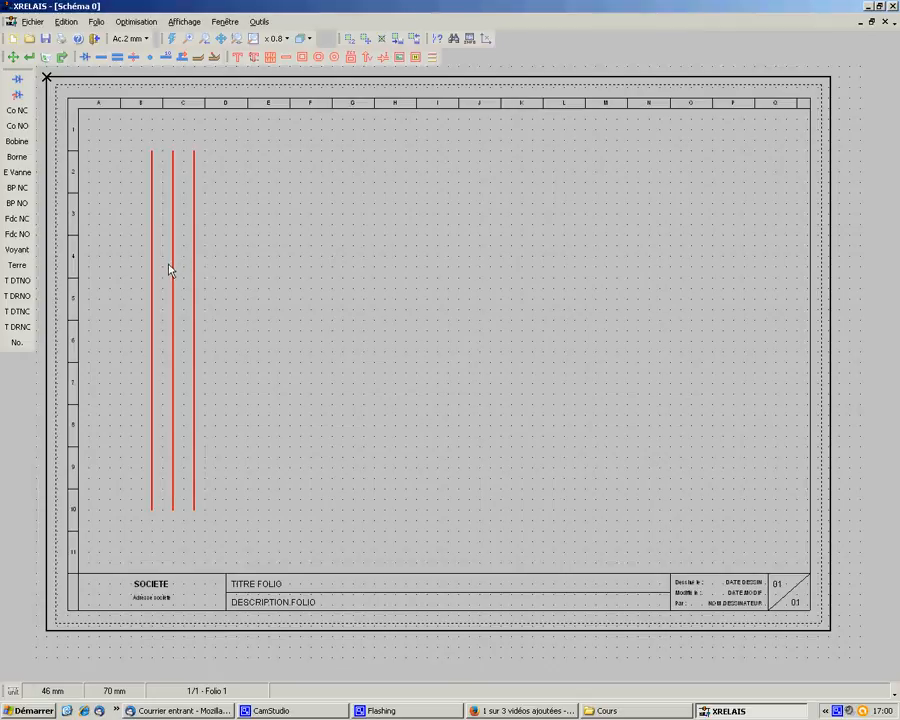
Draw a single-conductor branch from the first vertical conductor in row 5 out to column E, down, and back to the third conductor
left_click(100, 59)
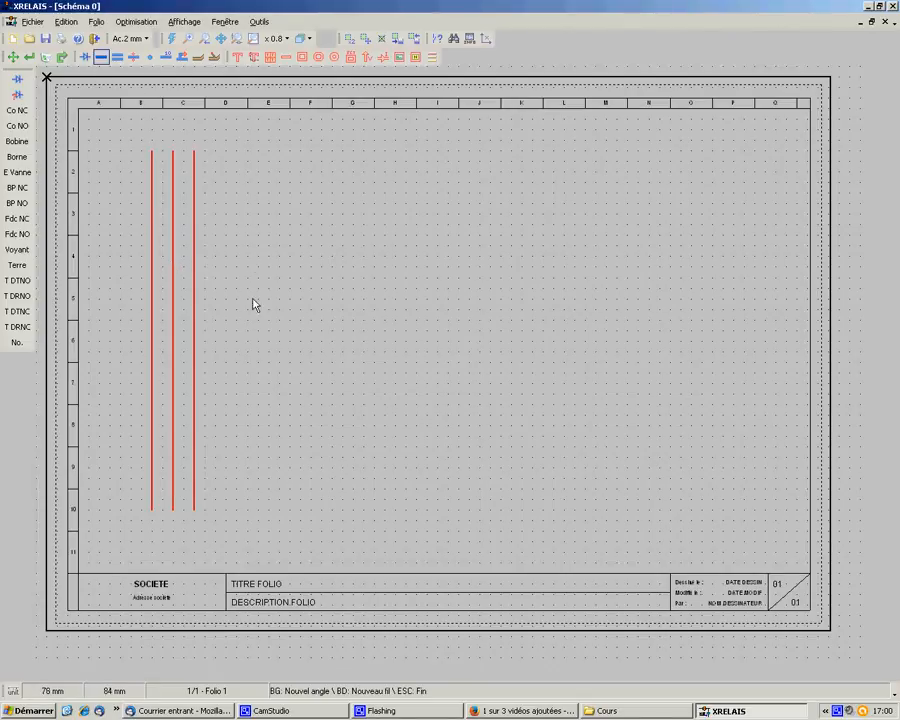
left_click(152, 310)
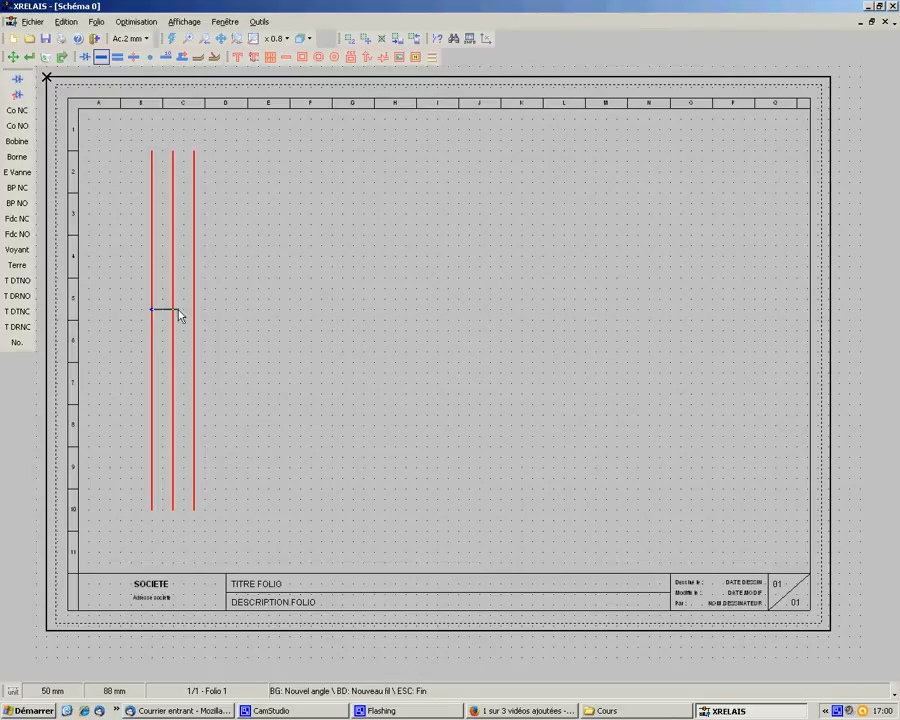
left_click(280, 312)
left_click(280, 405)
left_click(195, 405)
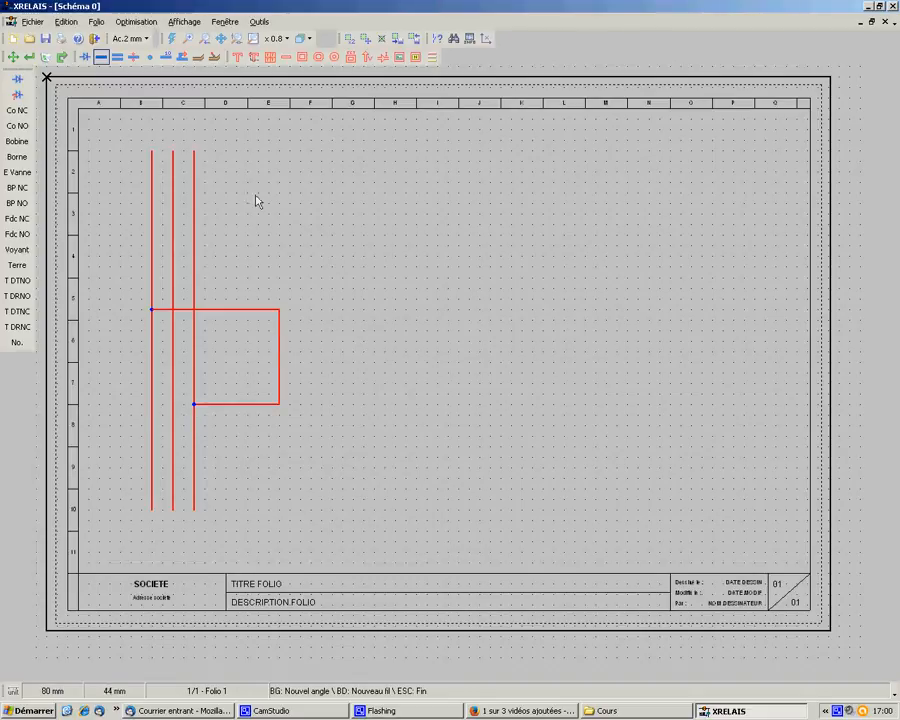
Draw a second, wider branch around the first one, starting and ending on the middle vertical conductor
left_click(173, 299)
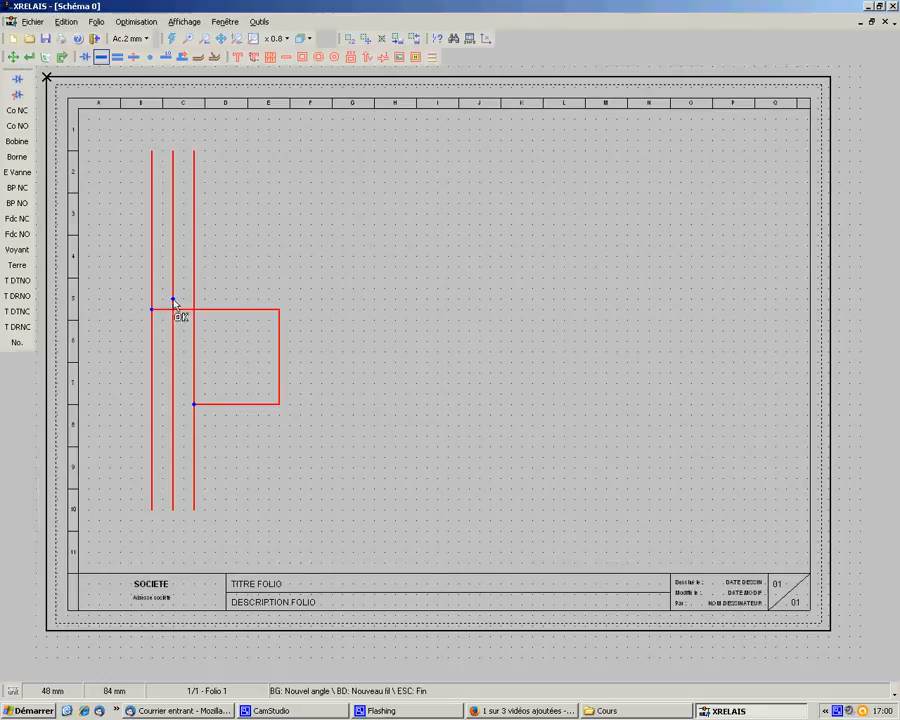
left_click(300, 305)
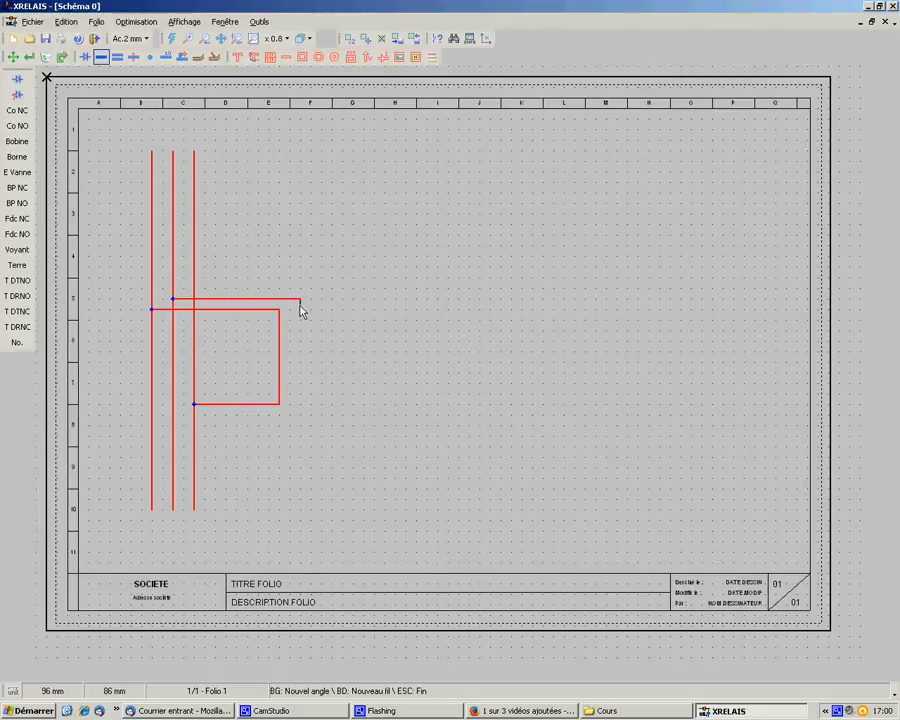
left_click(300, 415)
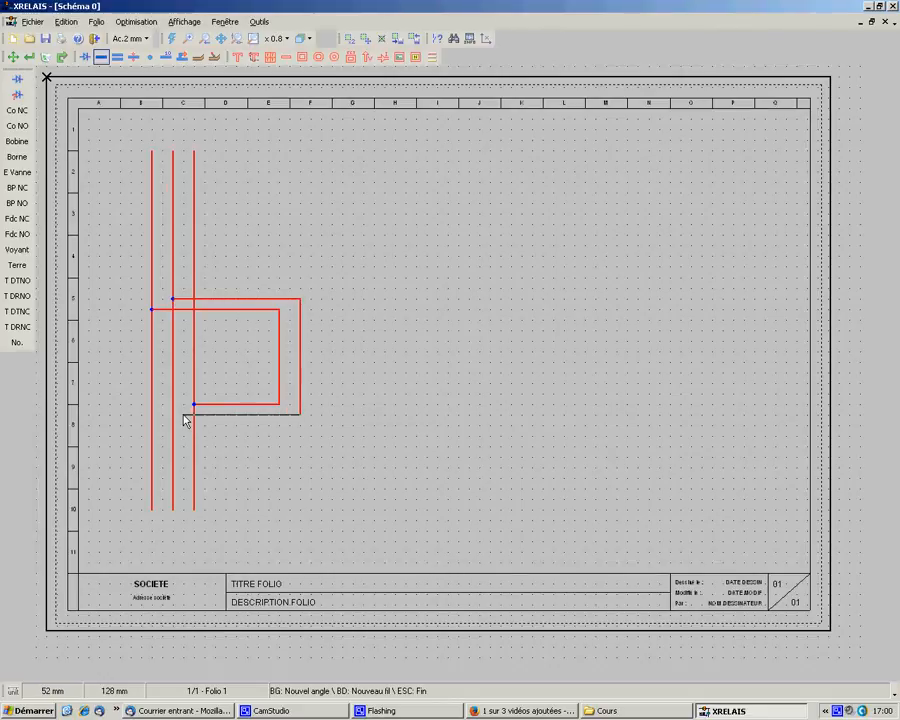
left_click(173, 414)
Draw the outermost branch from the third vertical conductor around the other two branches and back to the first conductor in row 8
left_click(195, 290)
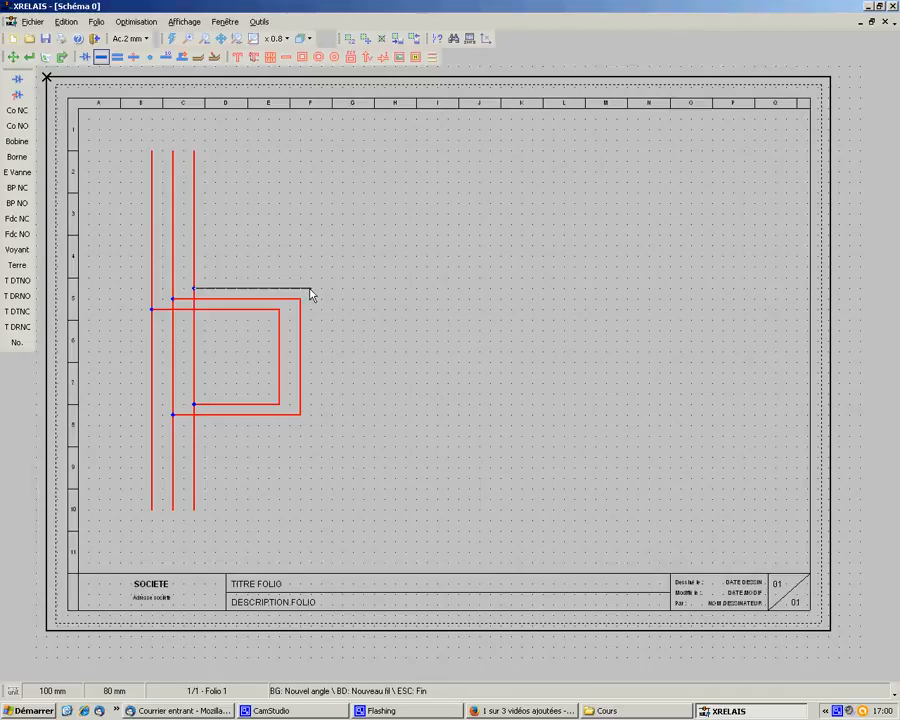
left_click(321, 289)
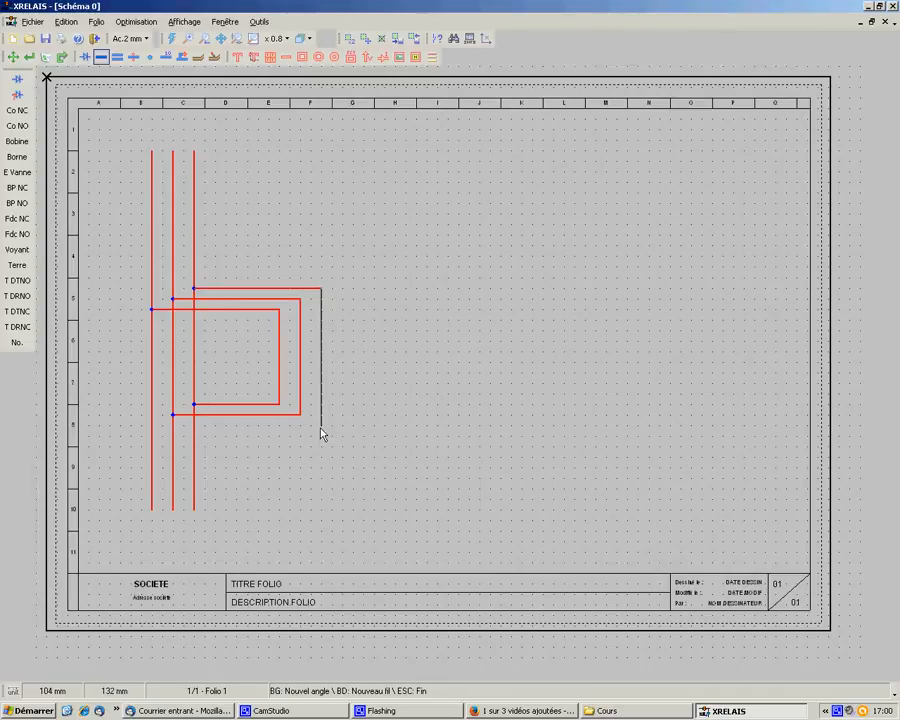
left_click(153, 425)
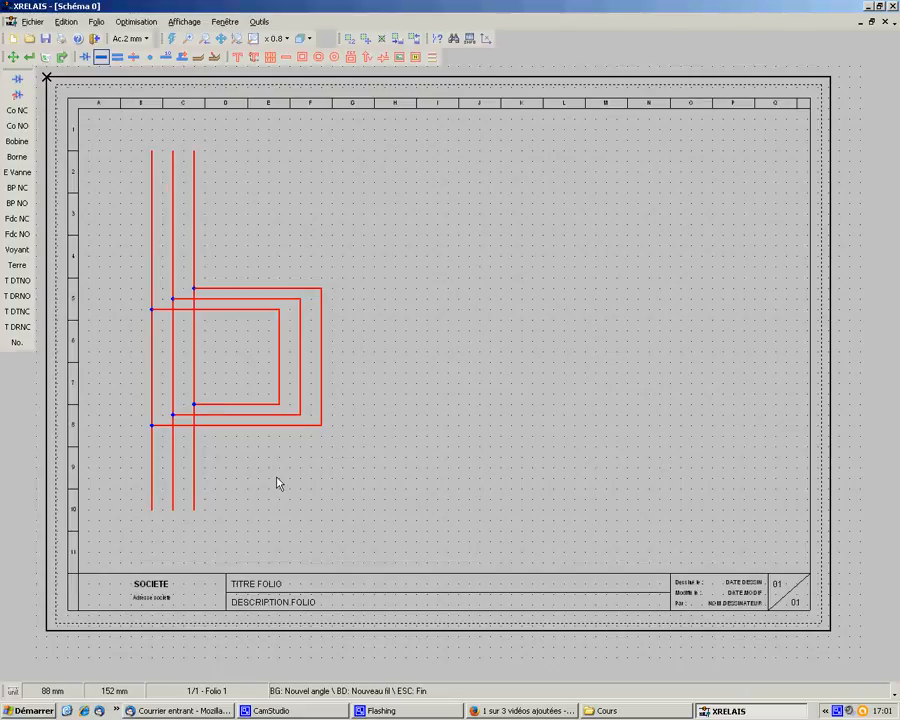
Place the "Sectionneur tri+1NO" symbol from the M Sectionneur folder on the three conductors in row 2
left_click(18, 95)
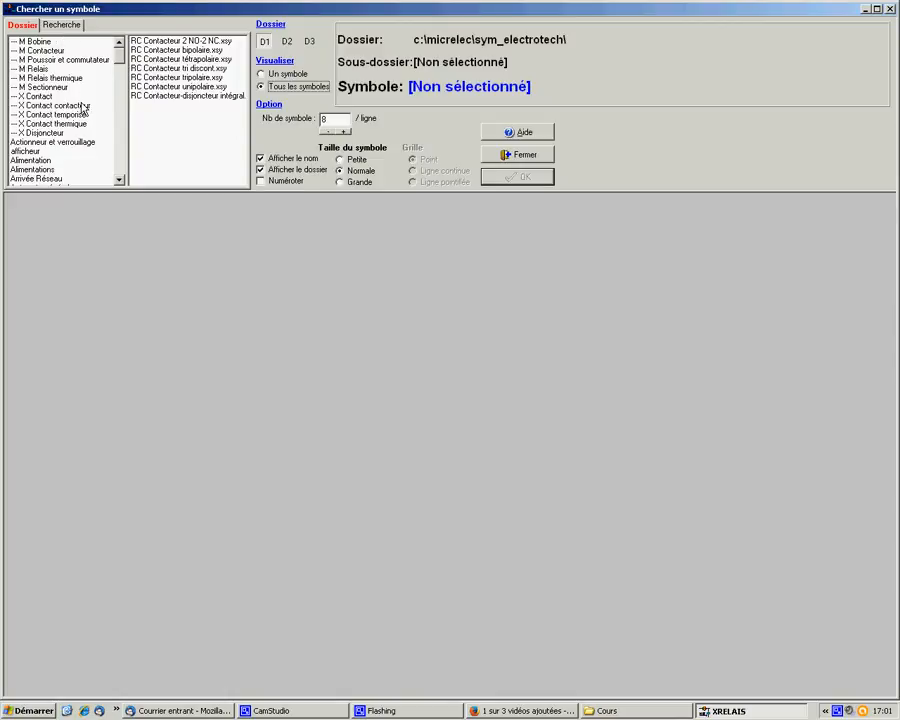
left_click(45, 87)
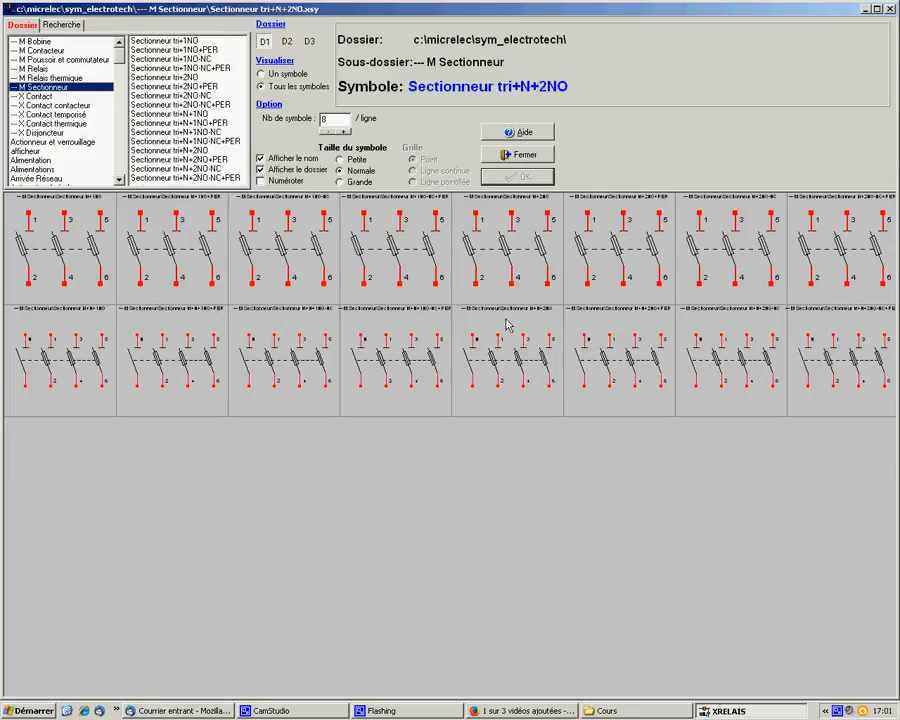
left_click(90, 245)
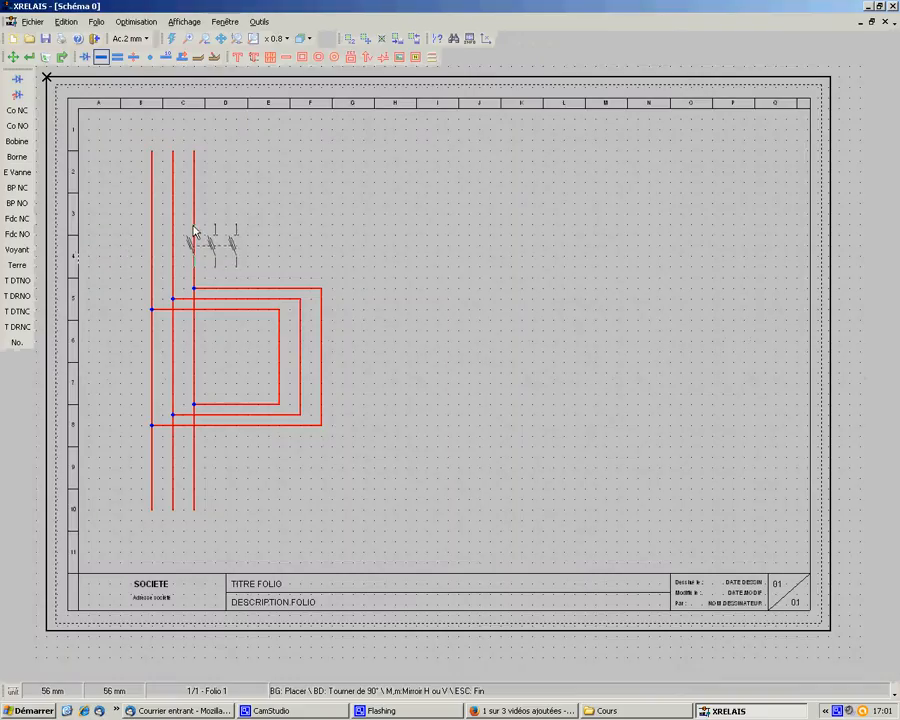
left_click(152, 178)
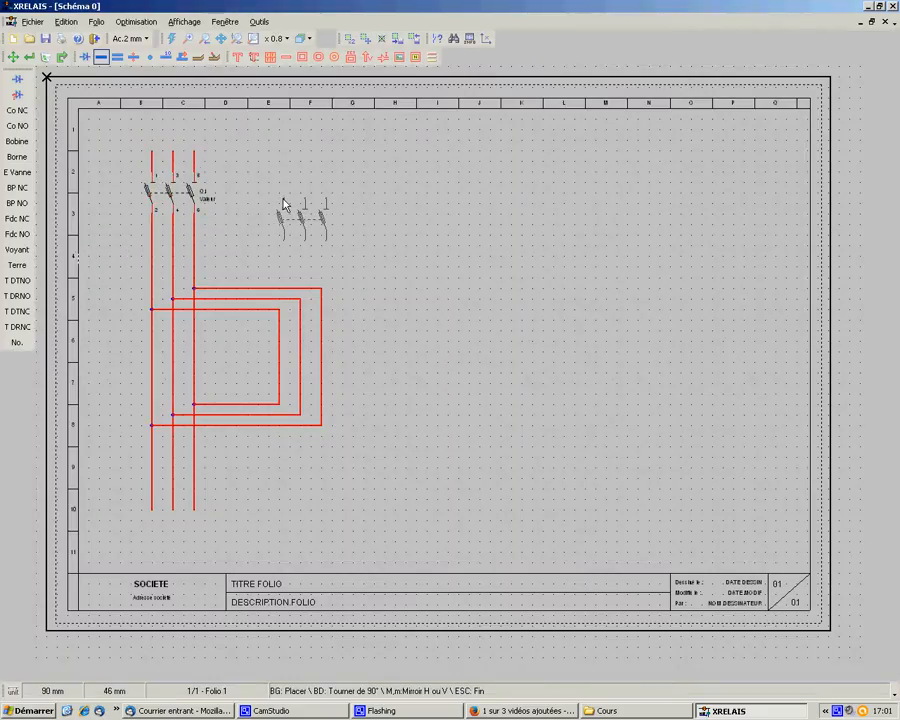
key("Escape")
Place two "RC Contacteur tripolaire" symbols in row 6, one on the main conductors and one on the three branches
left_click(16, 77)
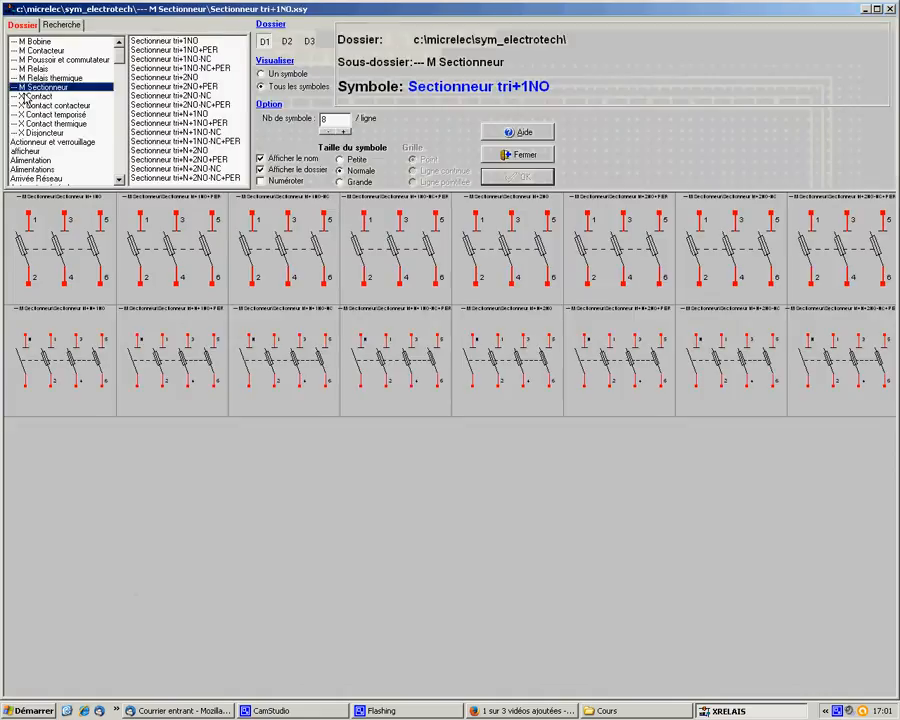
left_click(45, 50)
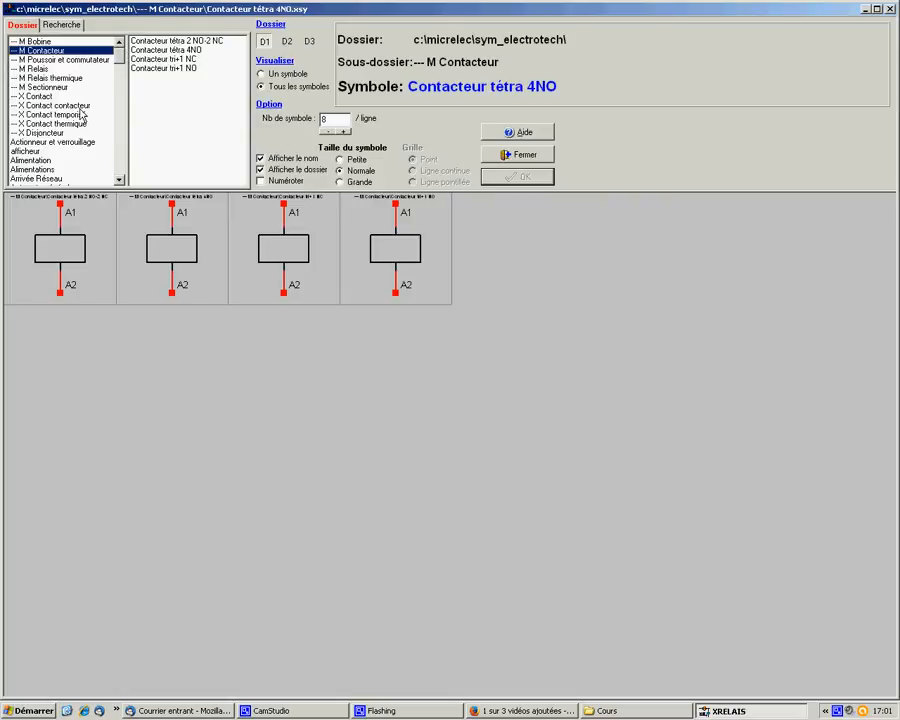
left_click(77, 106)
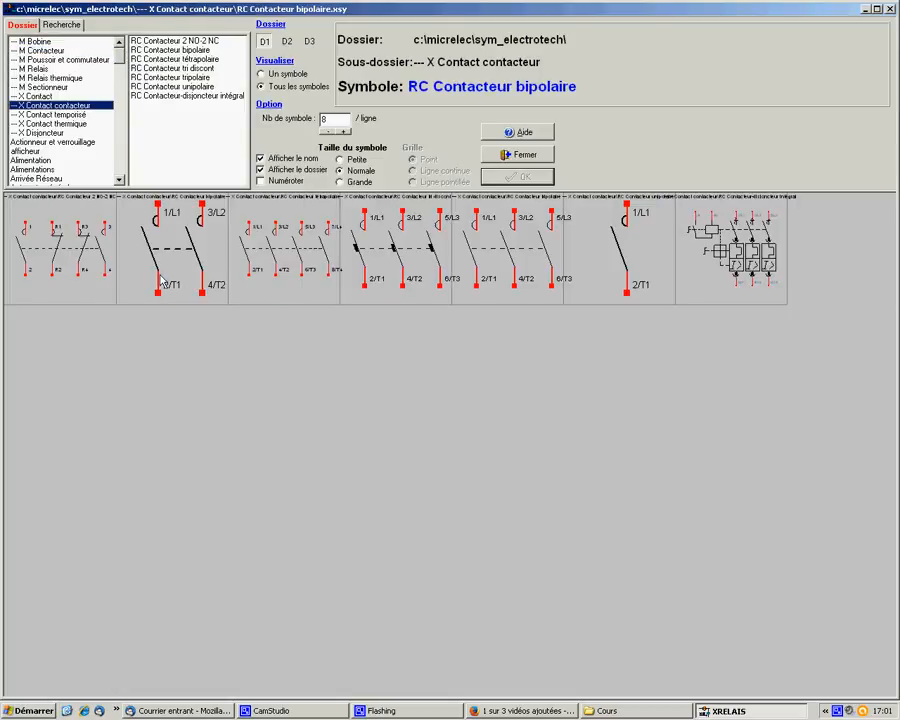
double_click(515, 250)
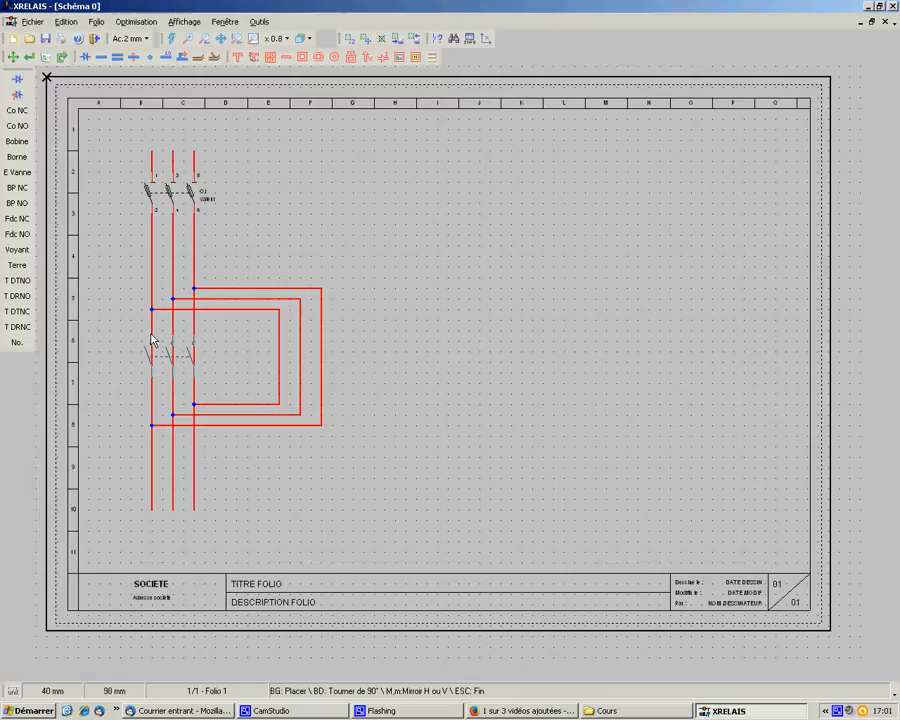
left_click(152, 336)
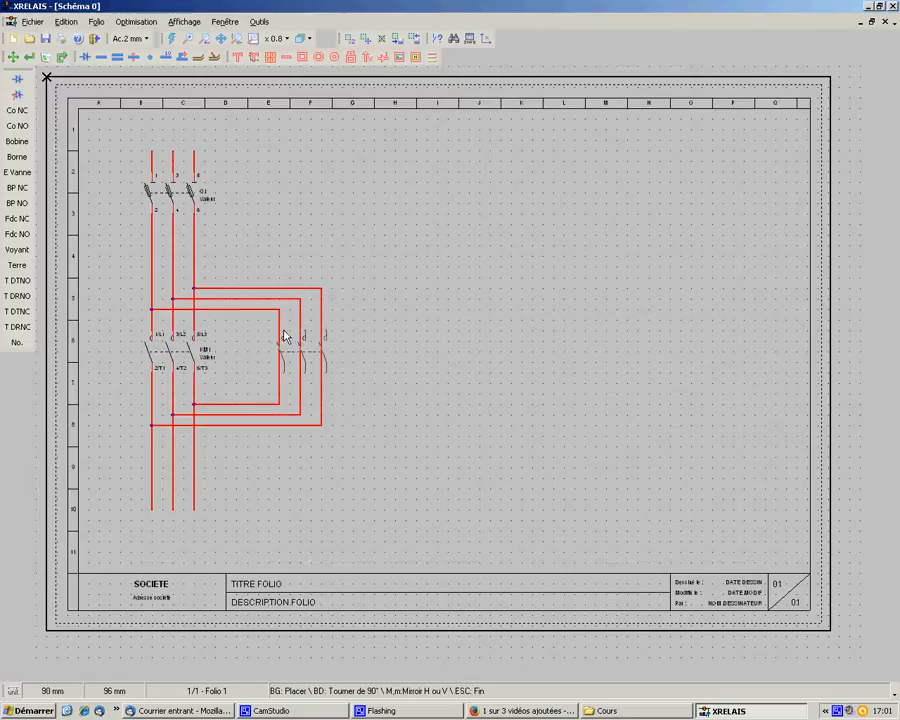
left_click(280, 336)
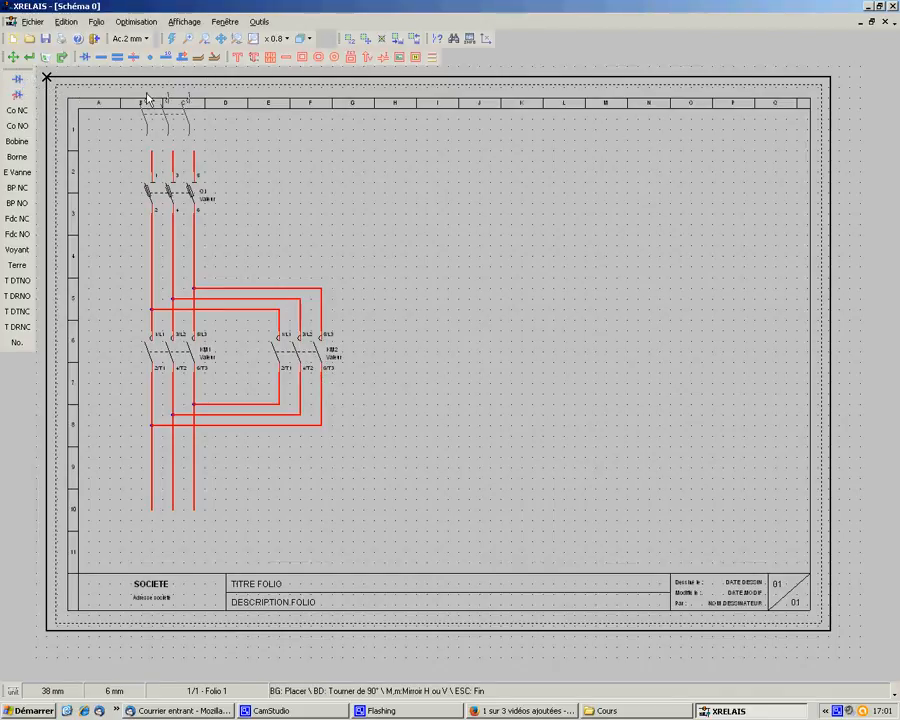
key("Escape")
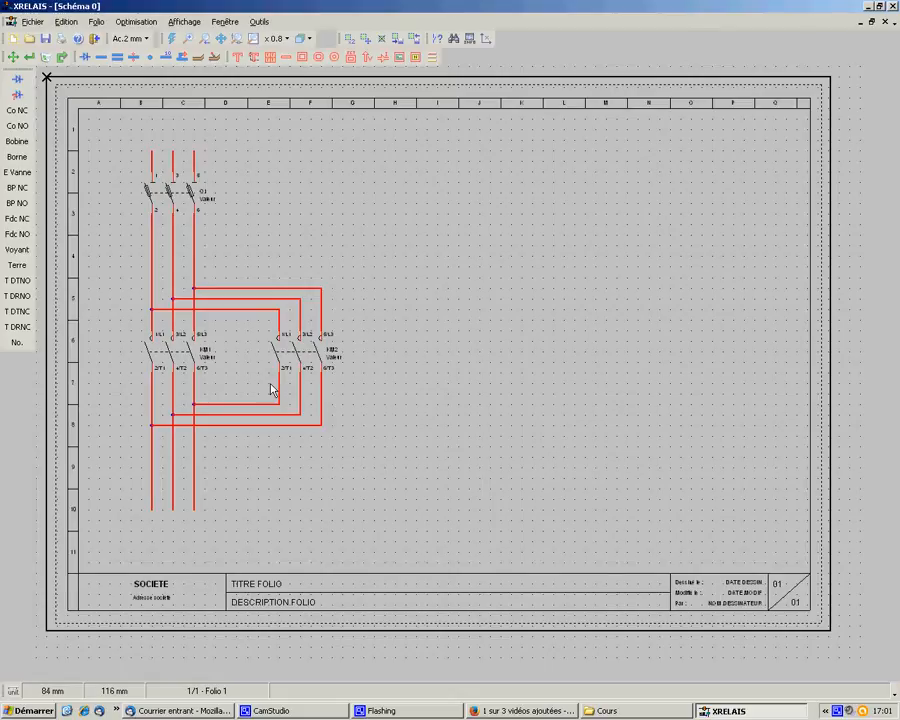
Place the "Relais thermique tri+1NO+1NC" symbol from the M Relais thermique folder on the three main conductors in row 9
left_click(285, 38)
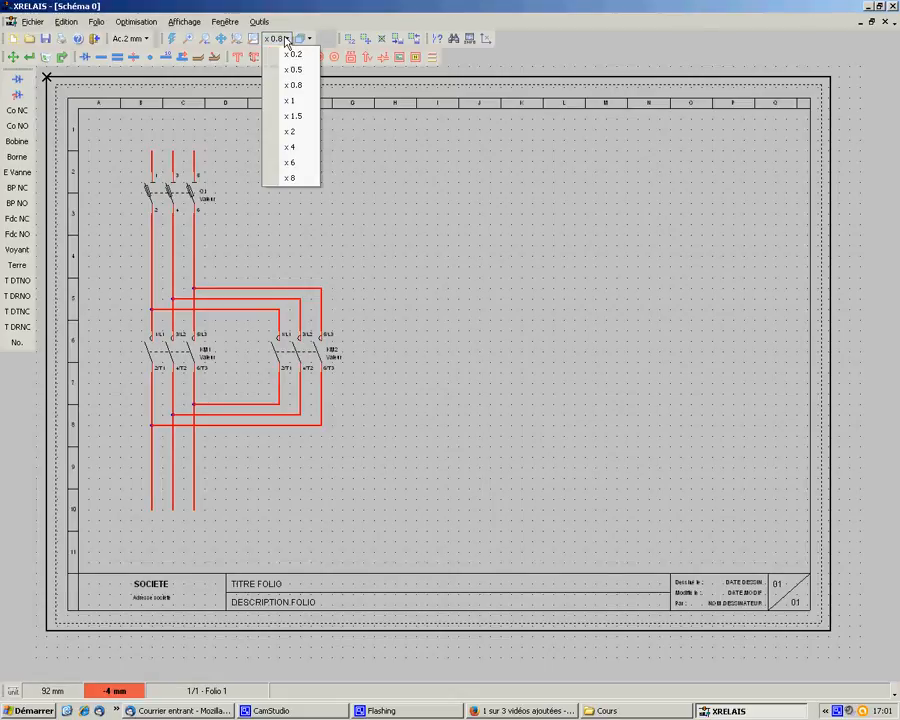
left_click(289, 131)
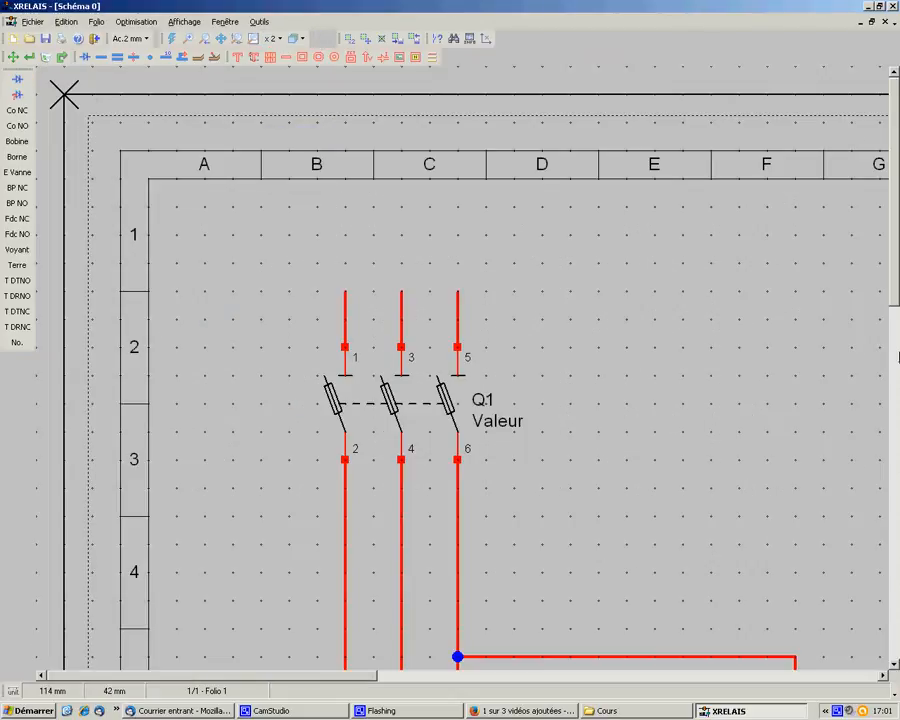
left_click_drag(896, 283, 896, 596)
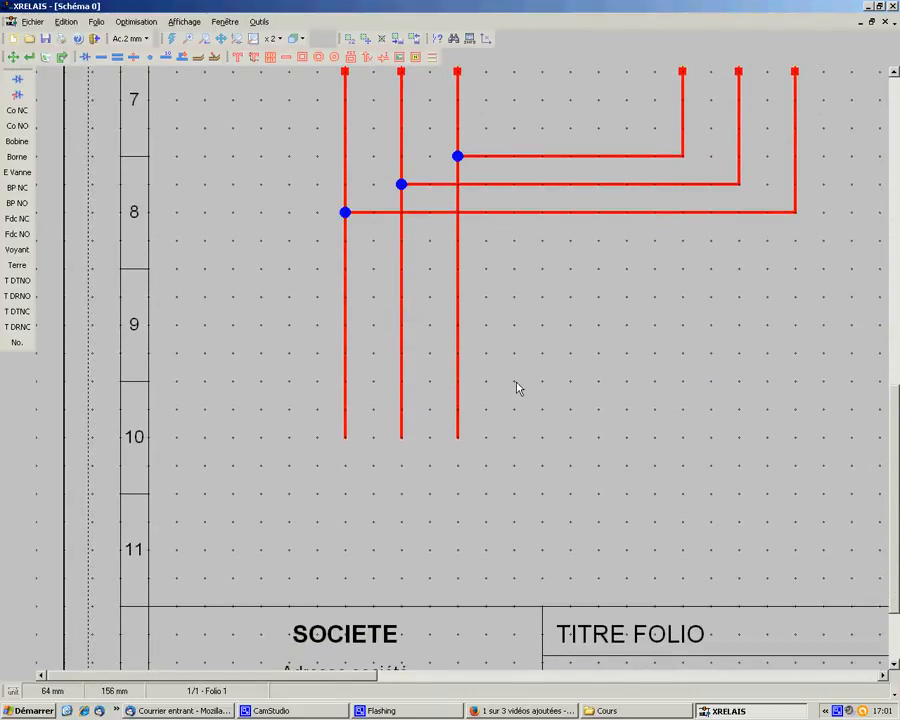
left_click_drag(894, 407, 895, 357)
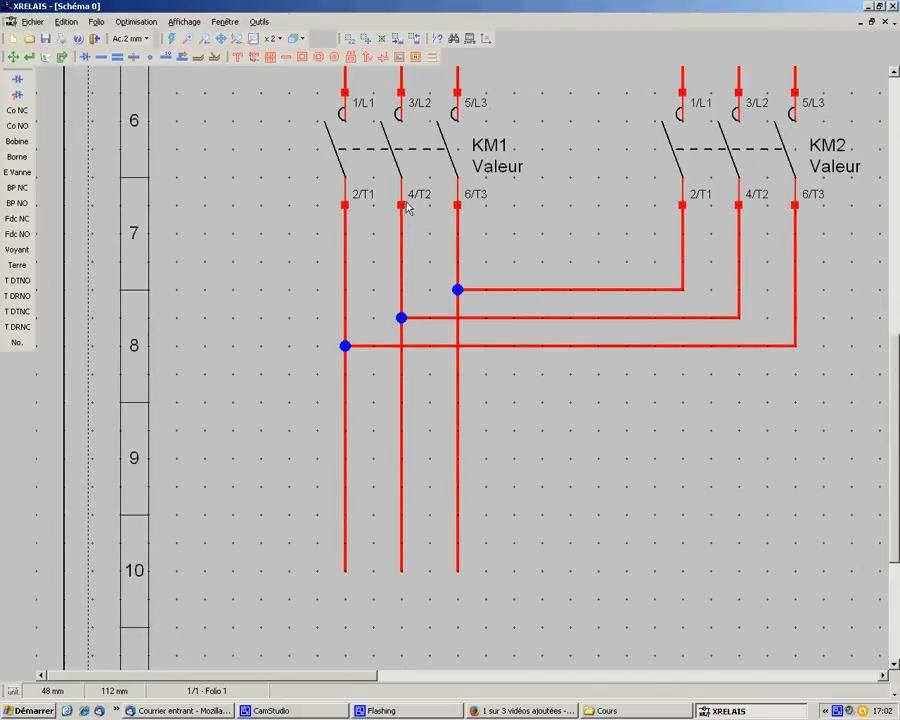
left_click(14, 74)
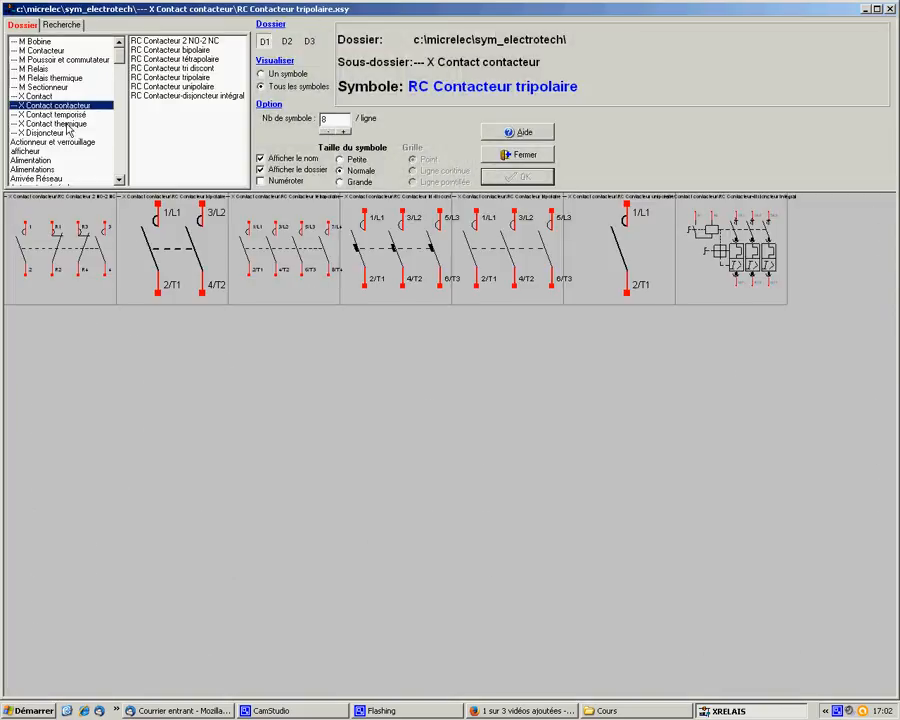
left_click(40, 69)
left_click(41, 78)
left_click(65, 245)
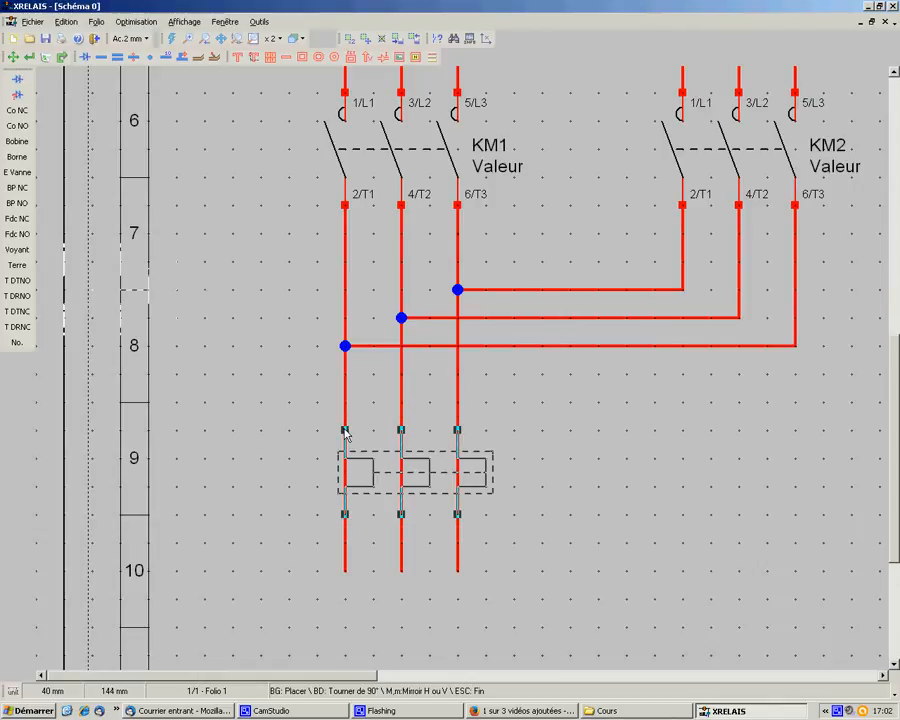
left_click(344, 431)
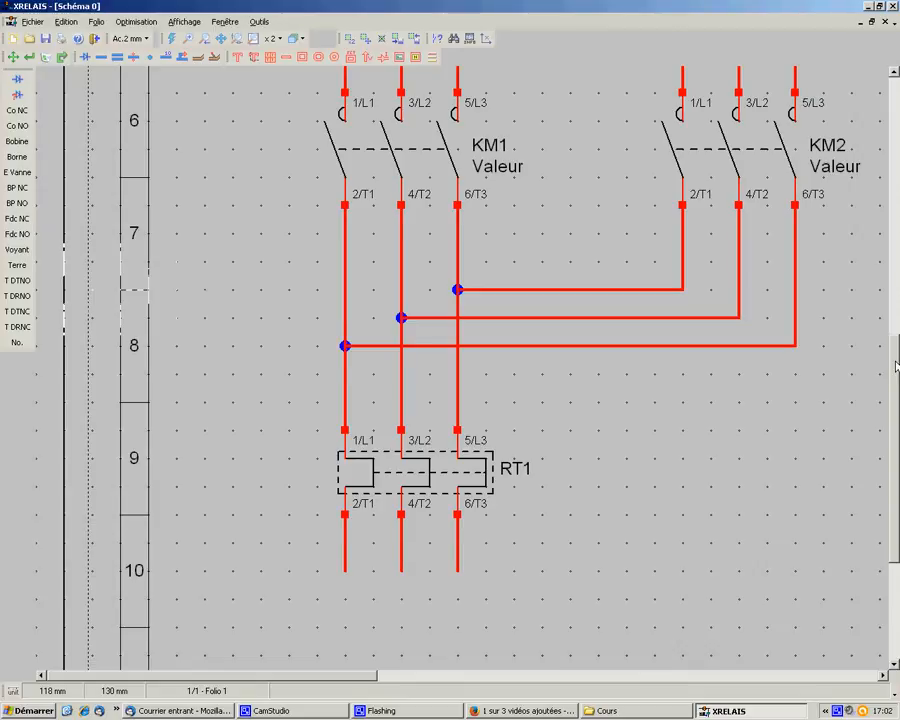
Place the "Moteur triphasé 4 bornes" symbol from the Moteur Triphasé folder at the lower ends of the three conductors in row 10
scroll(896, 366, "down", 5)
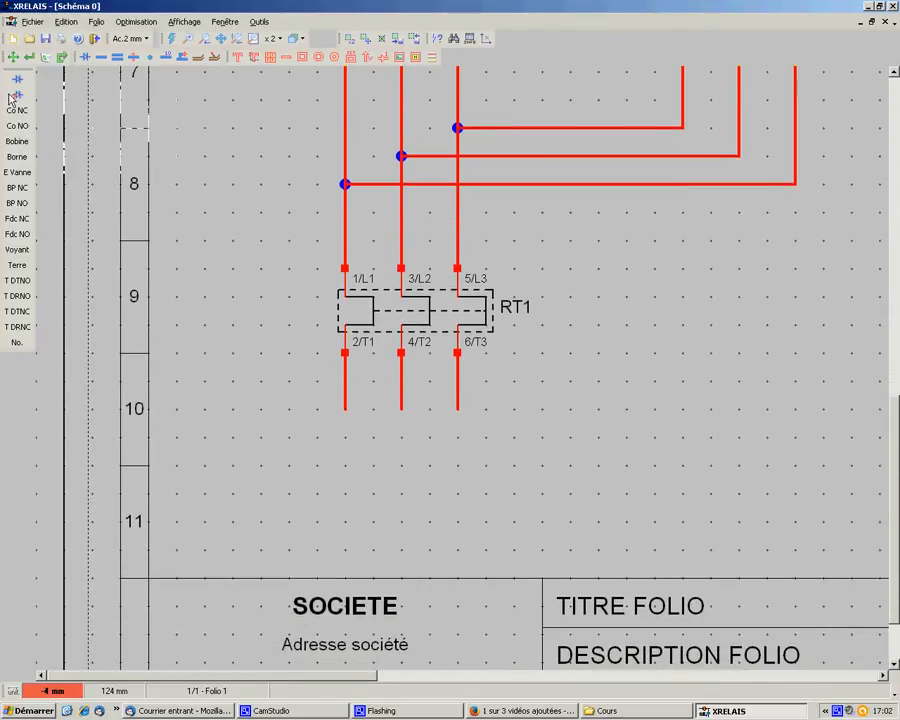
left_click(17, 95)
left_click_drag(119, 57, 120, 126)
left_click(38, 142)
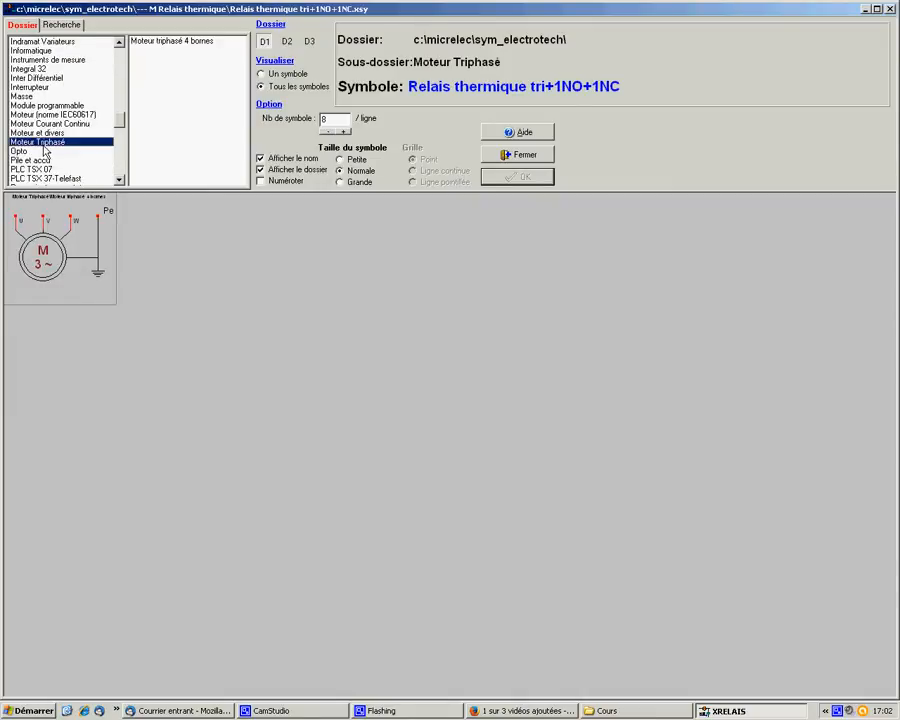
left_click(68, 260)
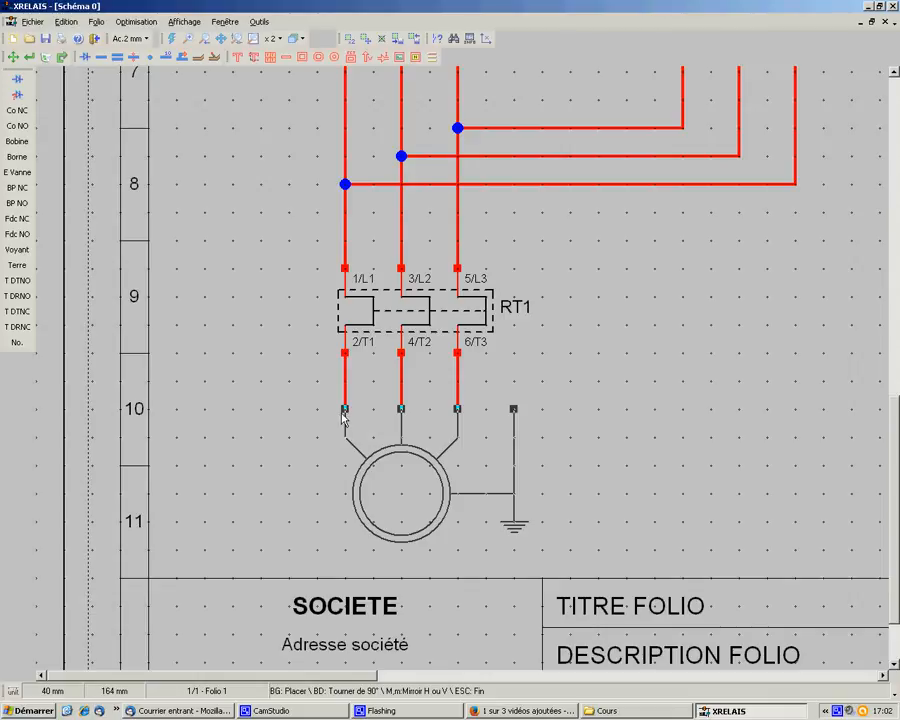
left_click(343, 418)
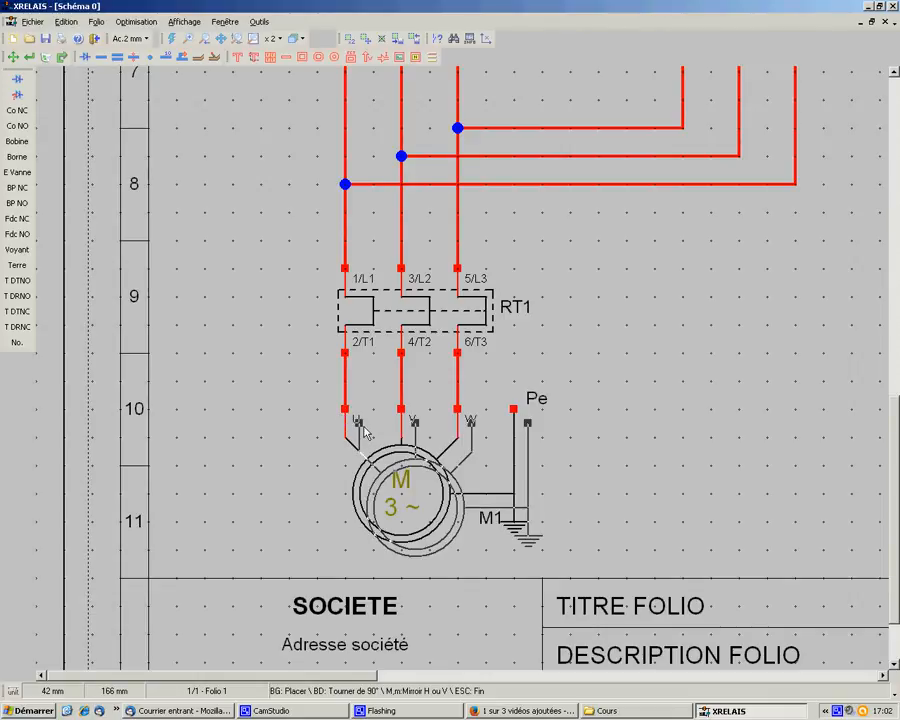
key("Escape")
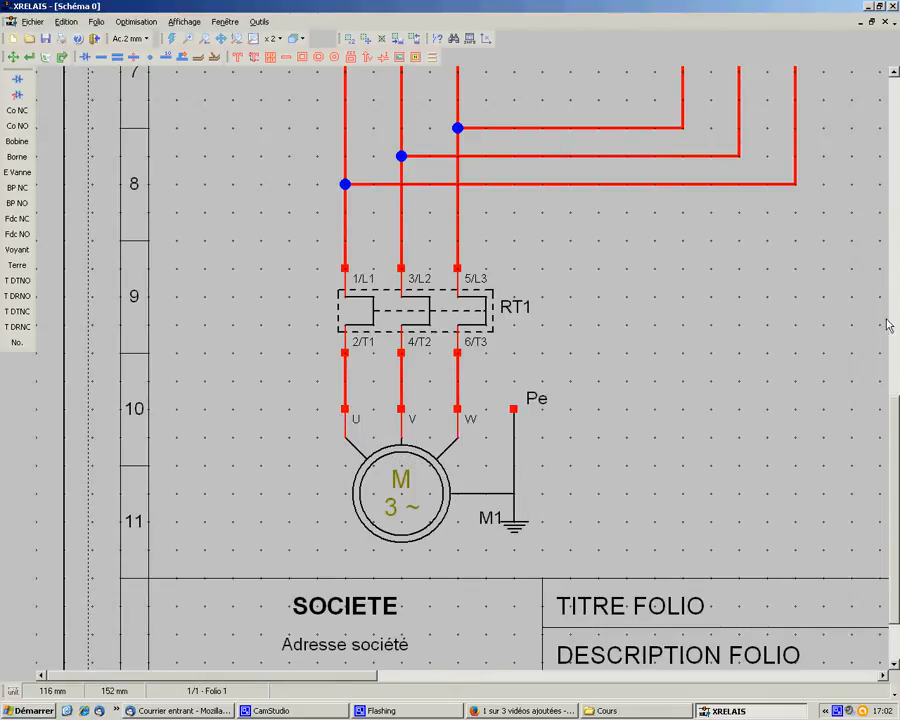
Examine the drawn power circuit from the disconnector down to the motor
scroll(896, 370, "up", 3)
left_click_drag(896, 370, 884, 171)
scroll(677, 235, "down", 4)
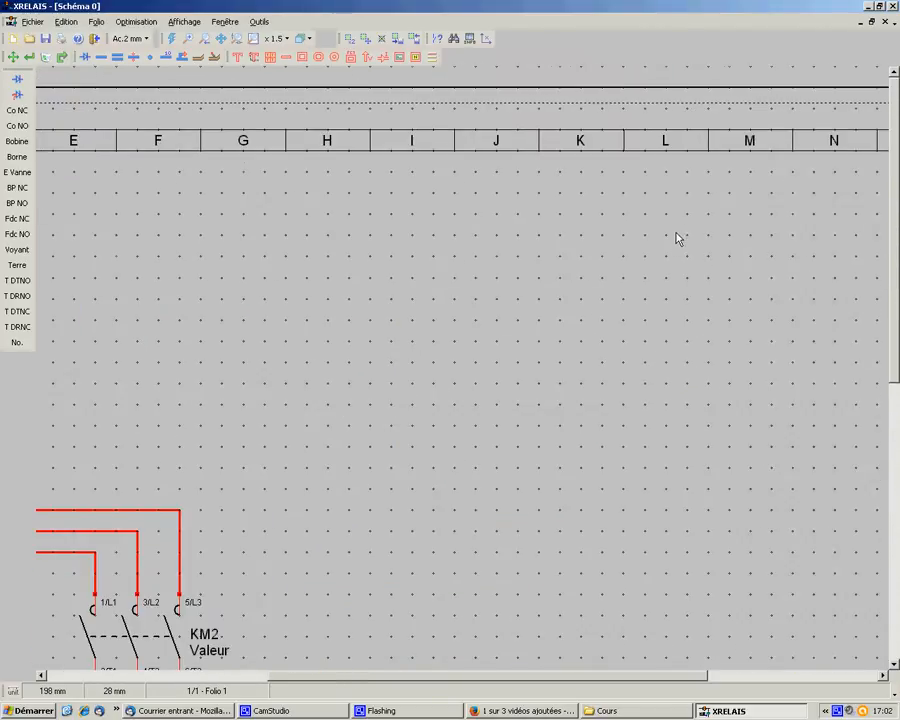
left_click_drag(645, 676, 362, 683)
left_click_drag(892, 312, 895, 502)
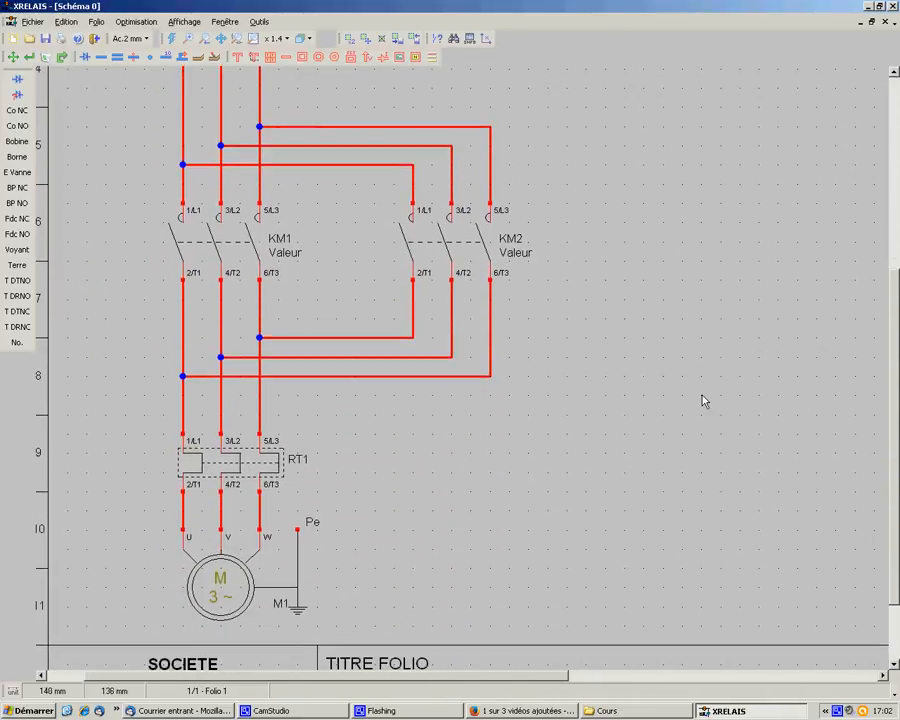
left_click(286, 40)
left_click(290, 100)
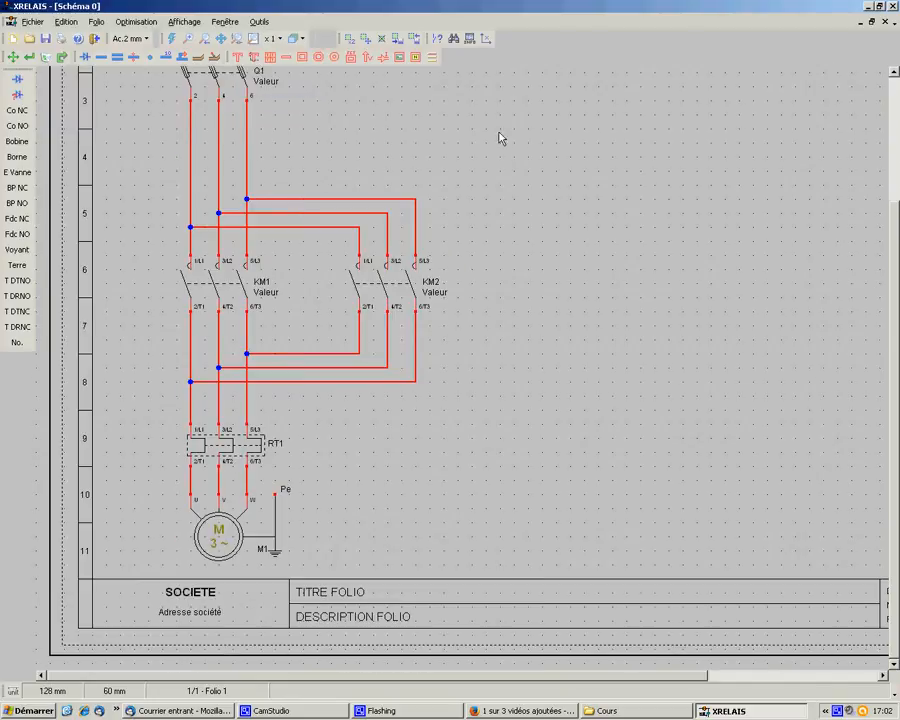
left_click_drag(893, 256, 893, 218)
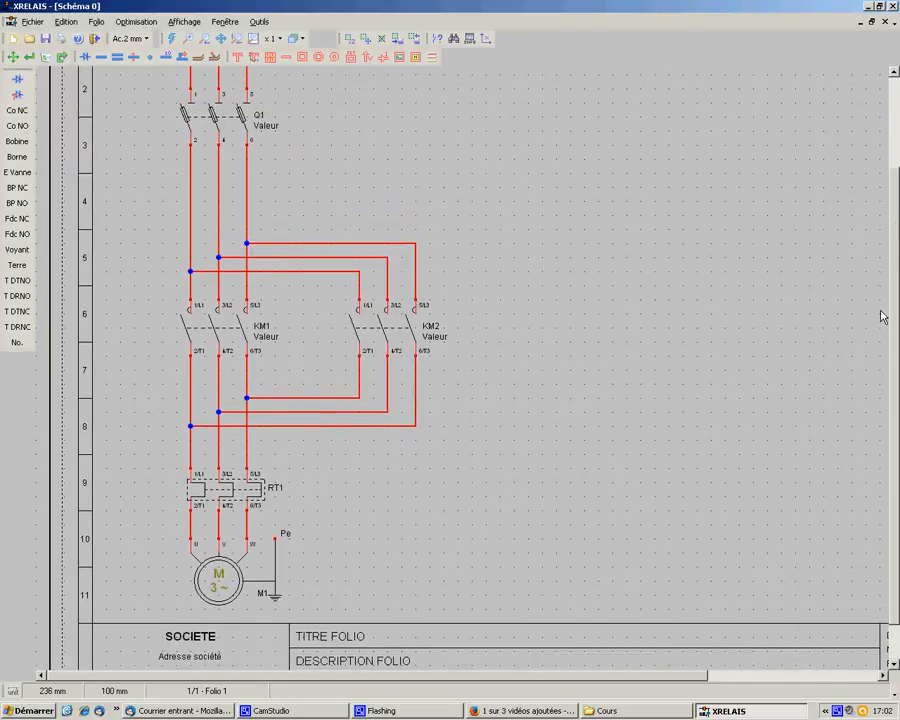
left_click(392, 712)
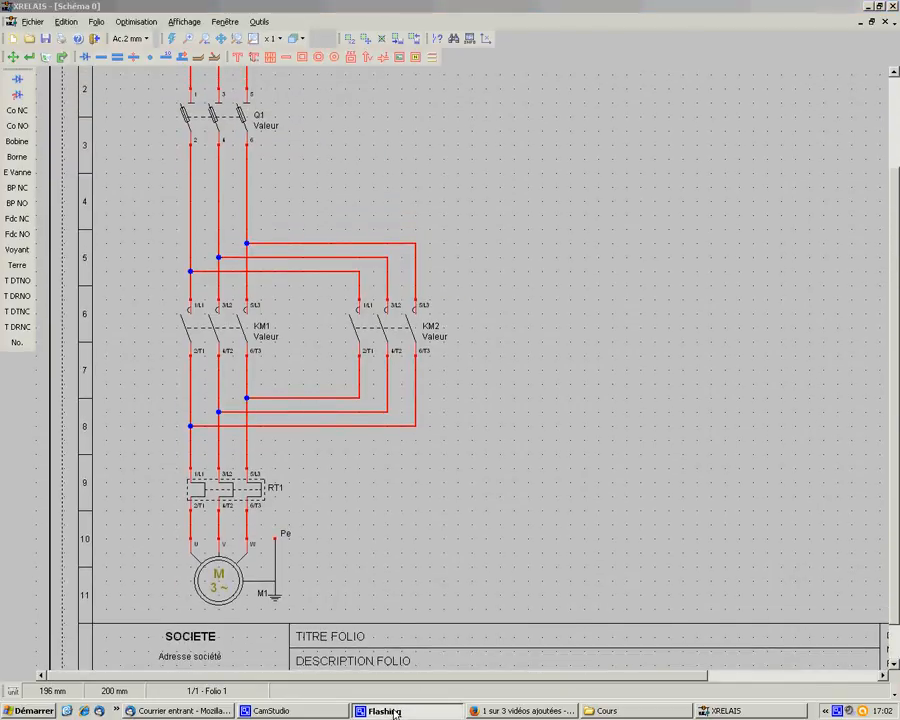
left_click(300, 711)
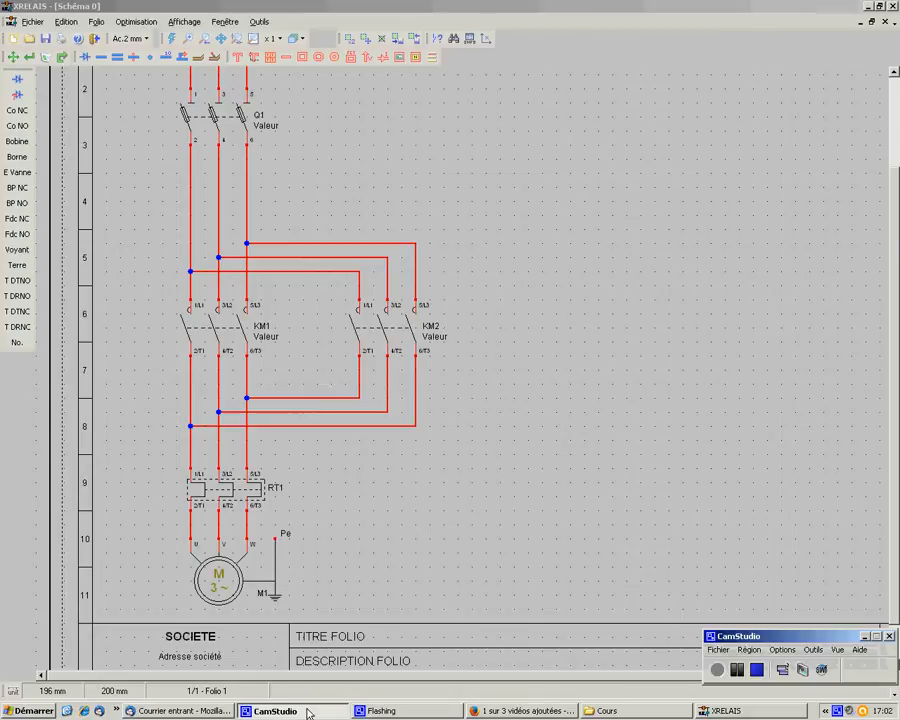
left_click(739, 670)
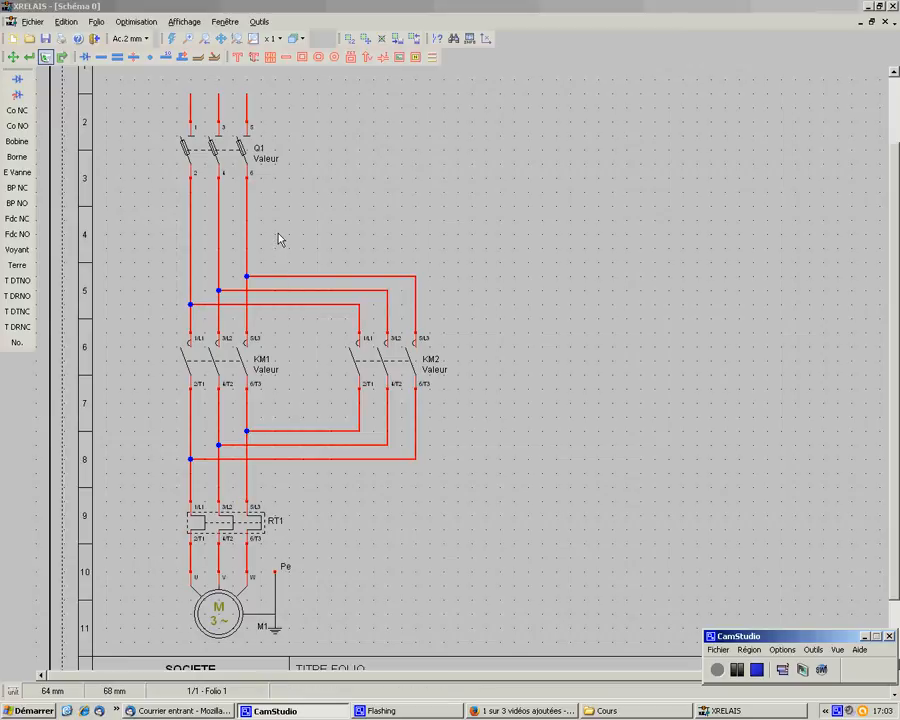
Cut the section with both contactors, their branches and the thermal relay, and paste it back one row higher on the same conductors
left_click(66, 22)
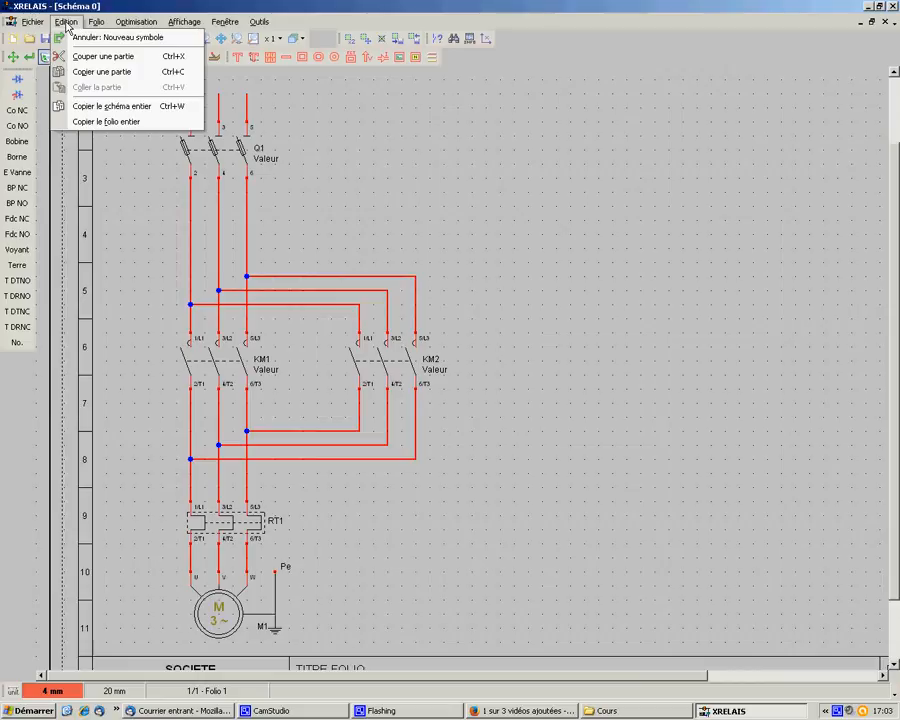
left_click(85, 57)
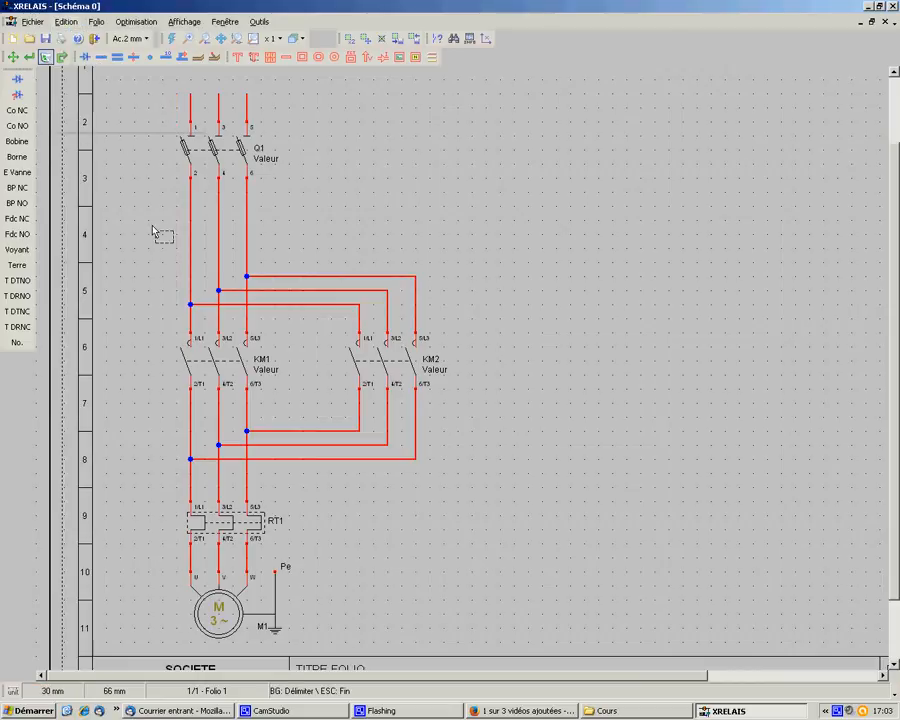
left_click_drag(173, 258, 468, 552)
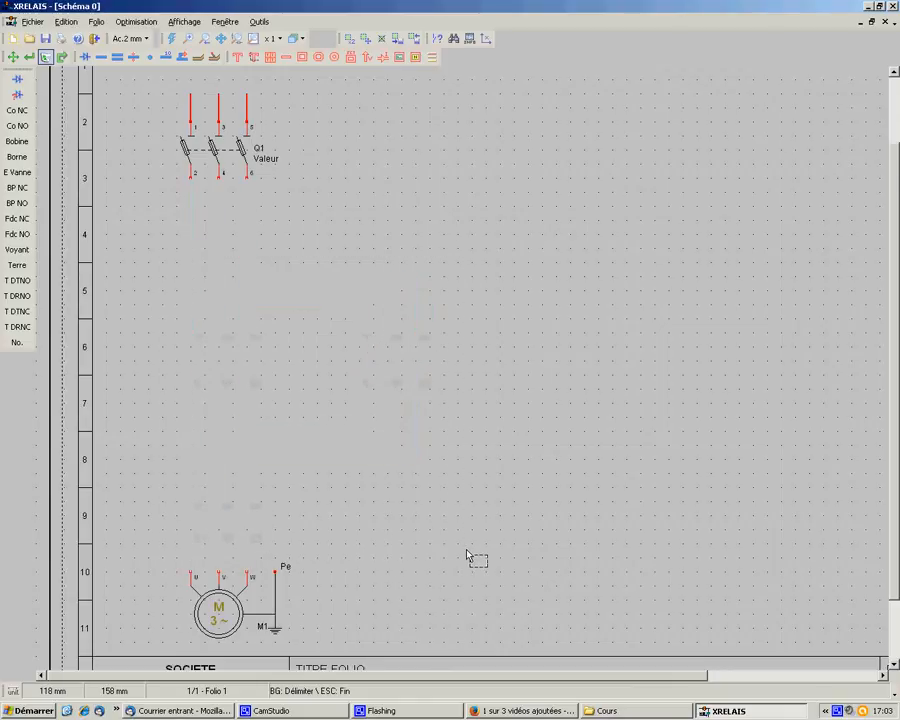
left_click(62, 24)
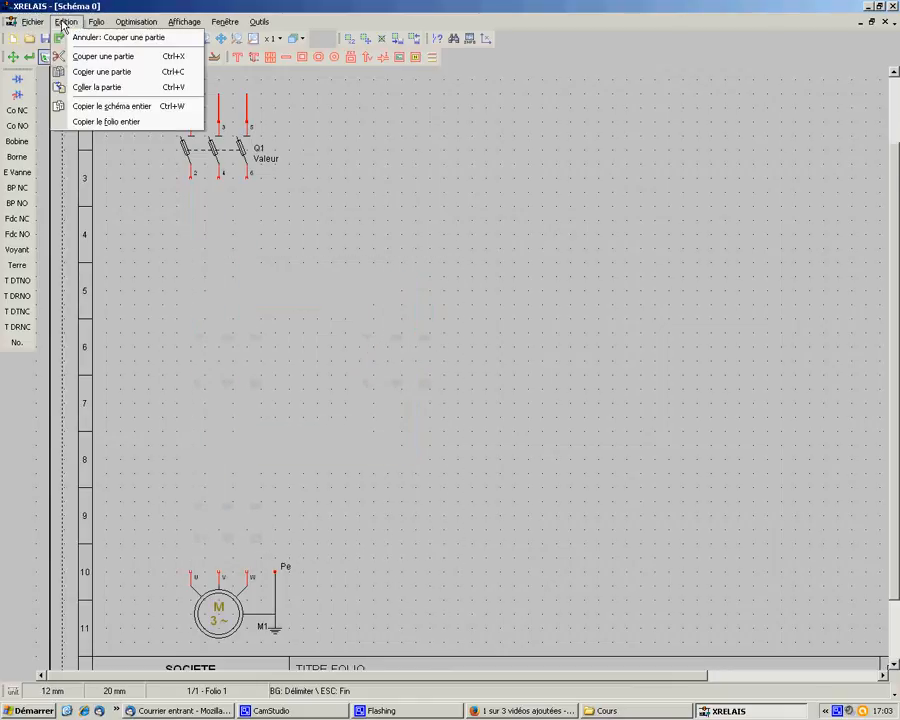
left_click(60, 87)
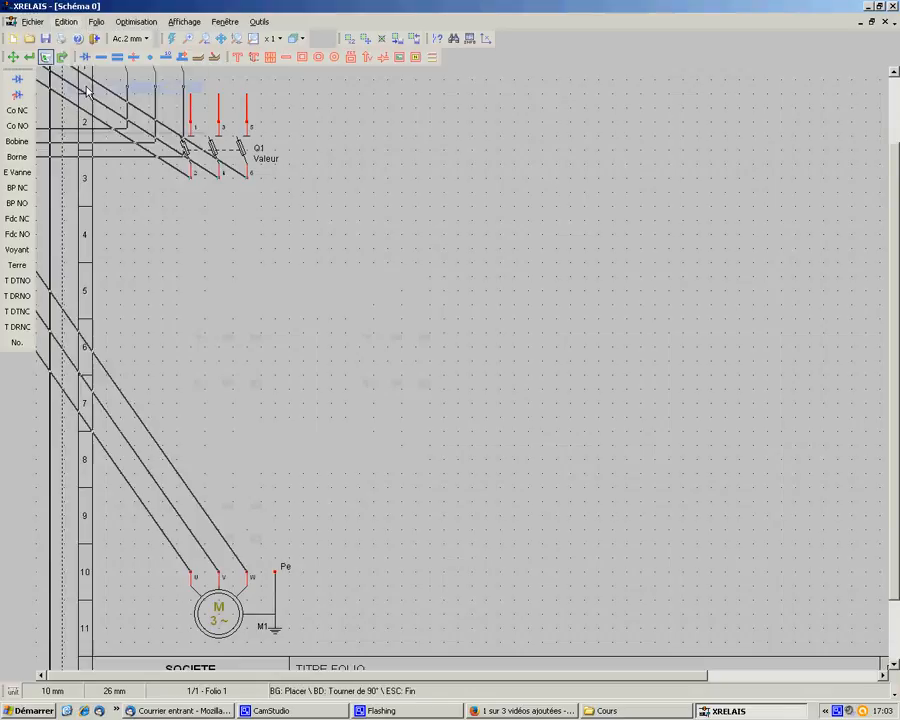
left_click(314, 338)
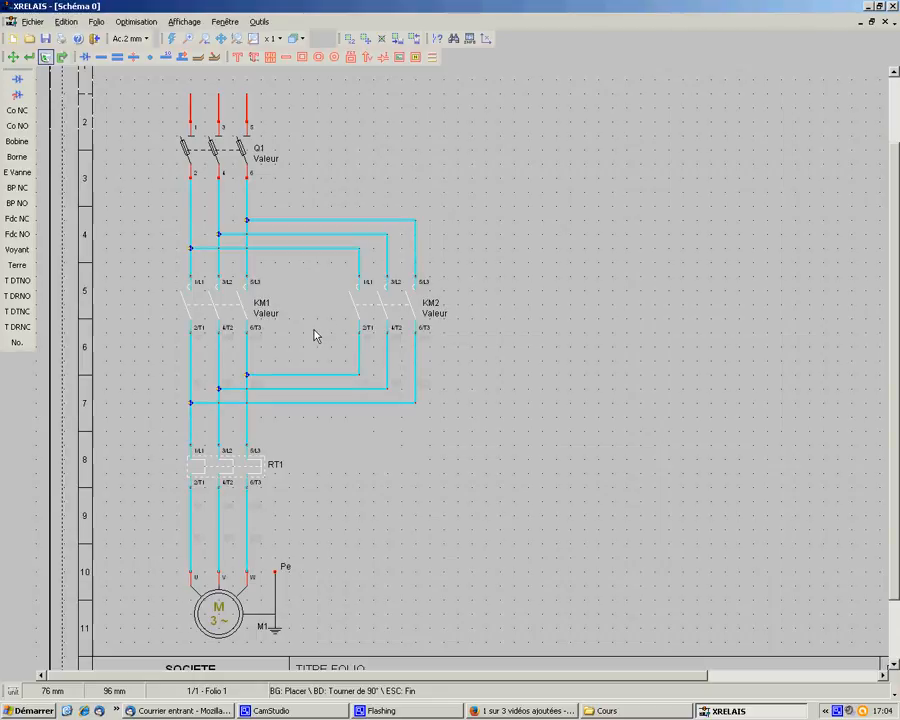
key("Escape")
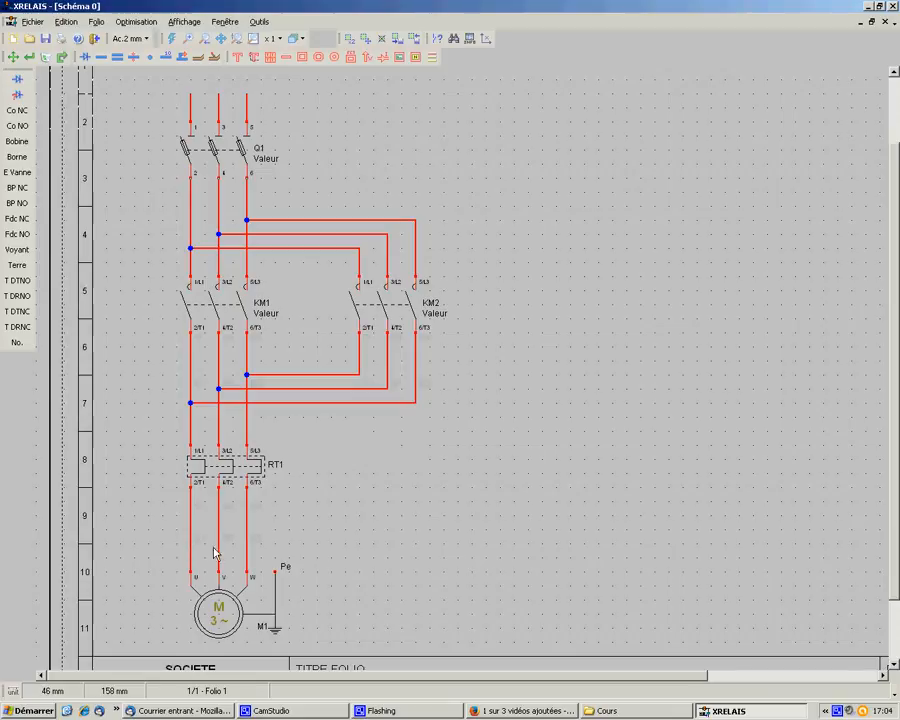
Place three "Borne 4 mm" terminals from the Borne folder on the conductors between the thermal relay and the motor
left_click(15, 94)
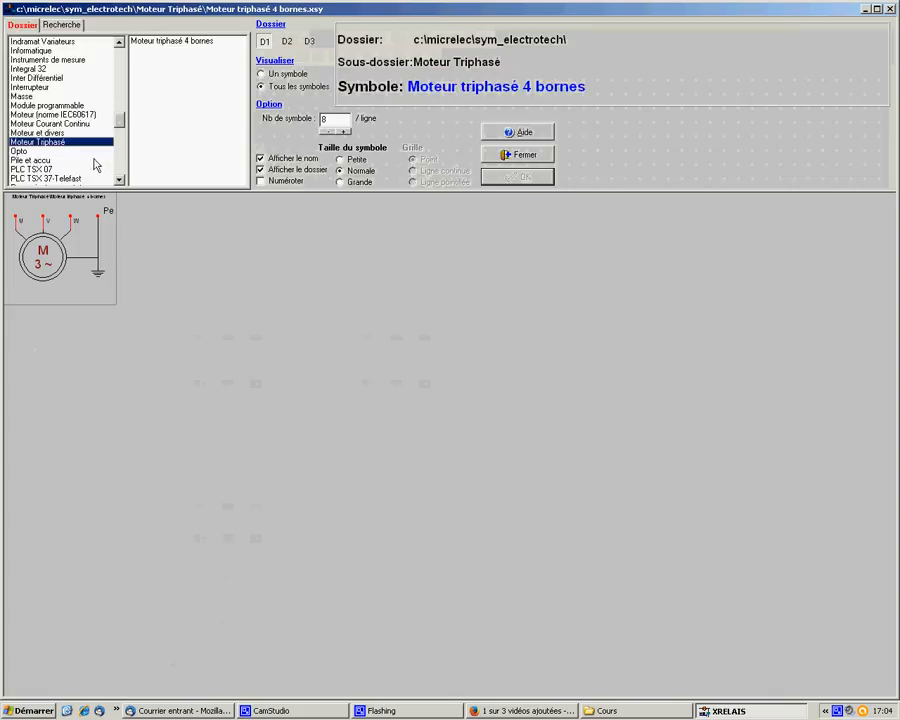
left_click_drag(118, 122, 118, 72)
left_click(21, 96)
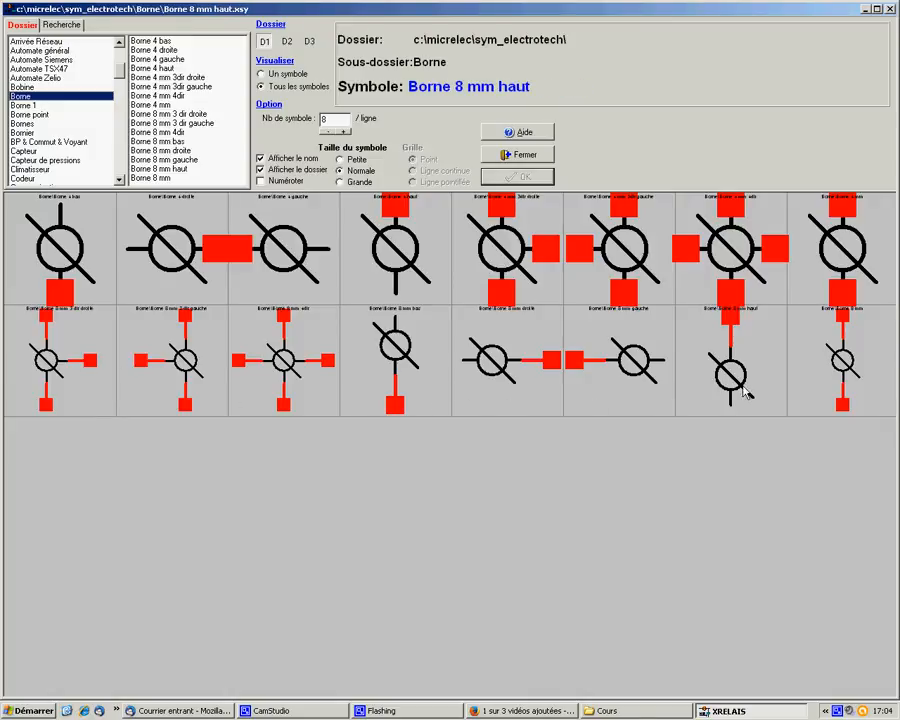
left_click(856, 245)
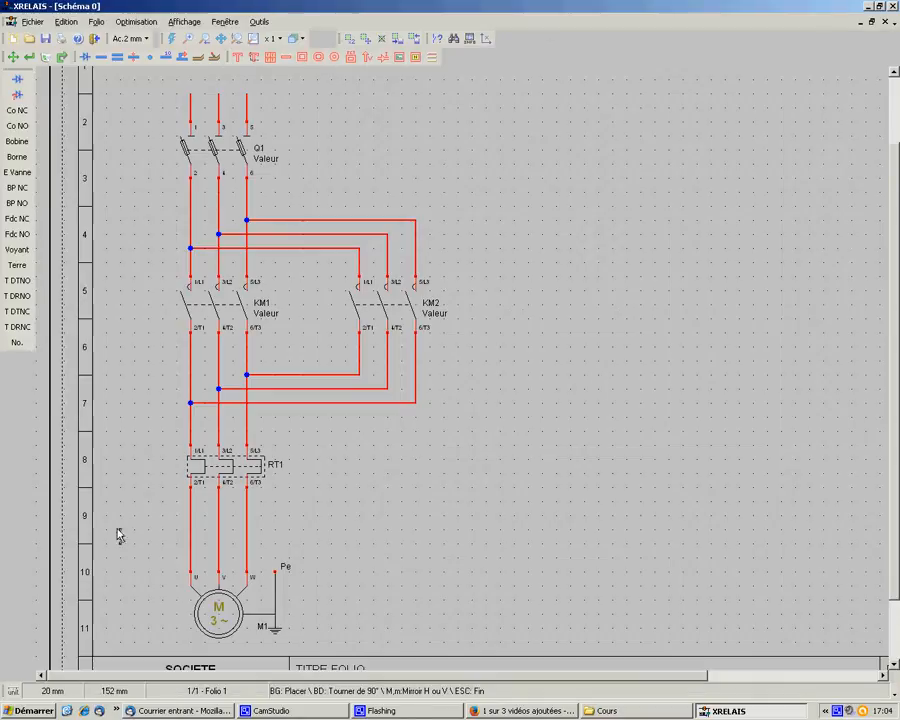
left_click(191, 537)
left_click(219, 537)
left_click(244, 538)
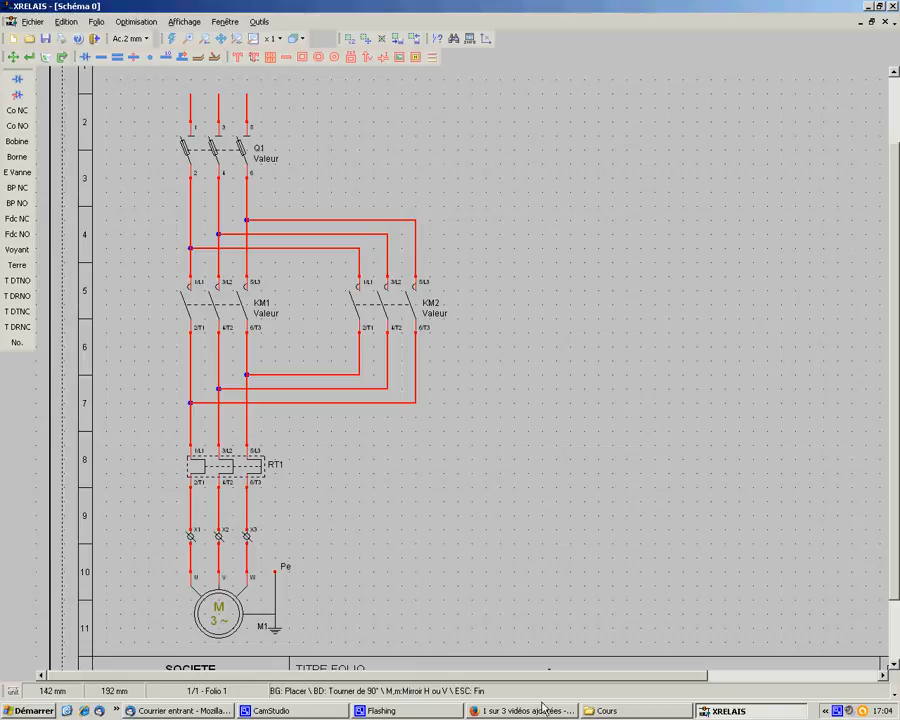
left_click(434, 713)
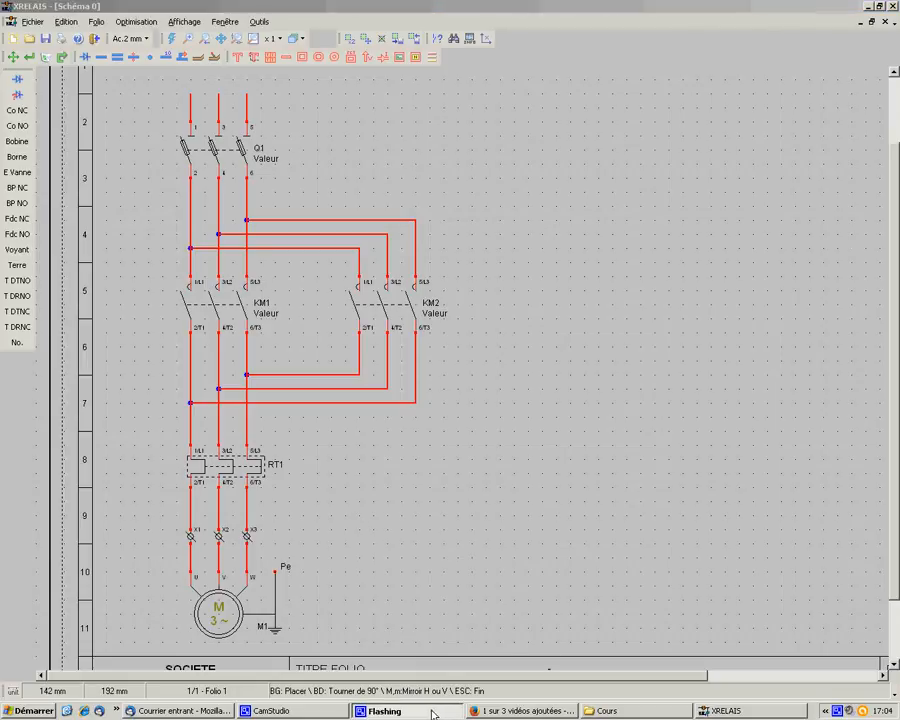